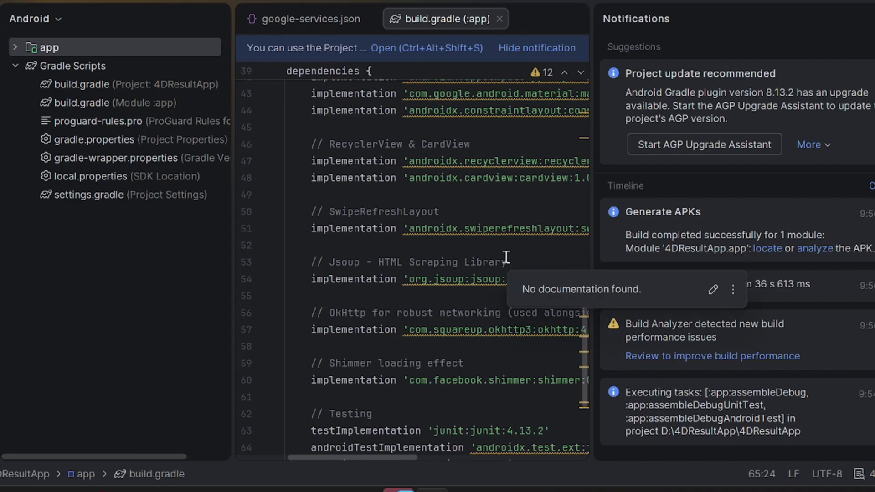
- Locate the generated debug APK from the build notification and copy the path of its output folder
{"action": "left_click", "coordinate": [767, 249]}
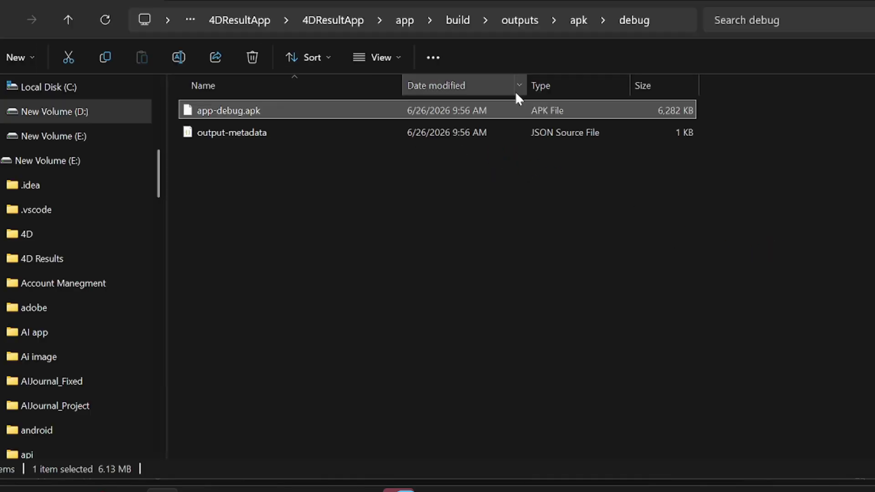
{"action": "left_click", "coordinate": [690, 18]}
{"action": "type", "text": "Legally registered company name: ARIF TECH BD"}
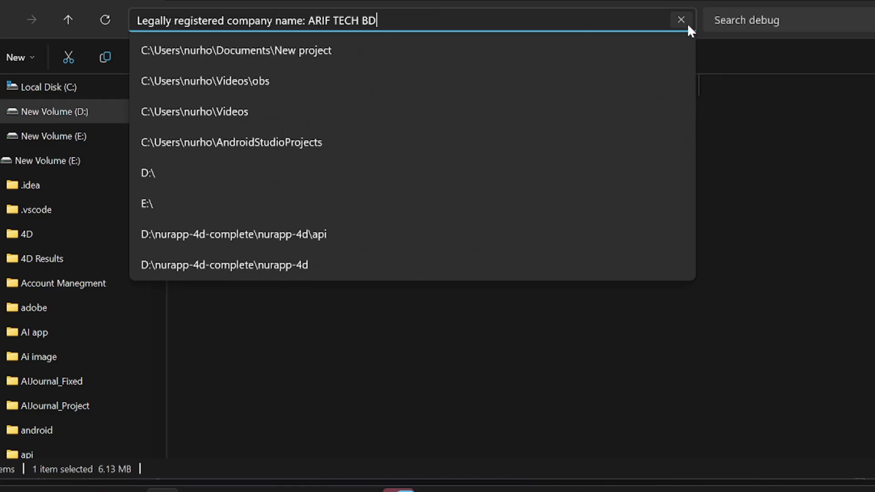
{"action": "key", "text": "ctrl+z"}
{"action": "key", "text": "ctrl+c"}
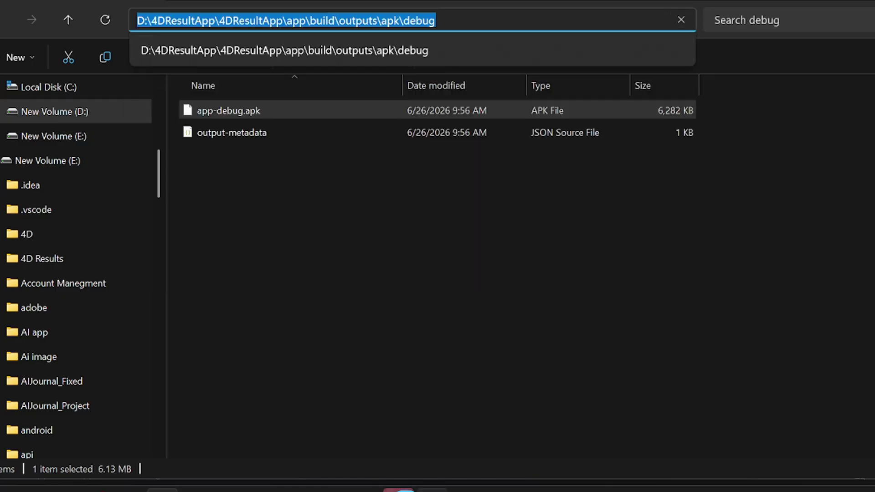
- Switch to the Firebase console in the browser and open Test Lab for the Ruseltapp project
{"action": "left_click", "coordinate": [364, 490]}
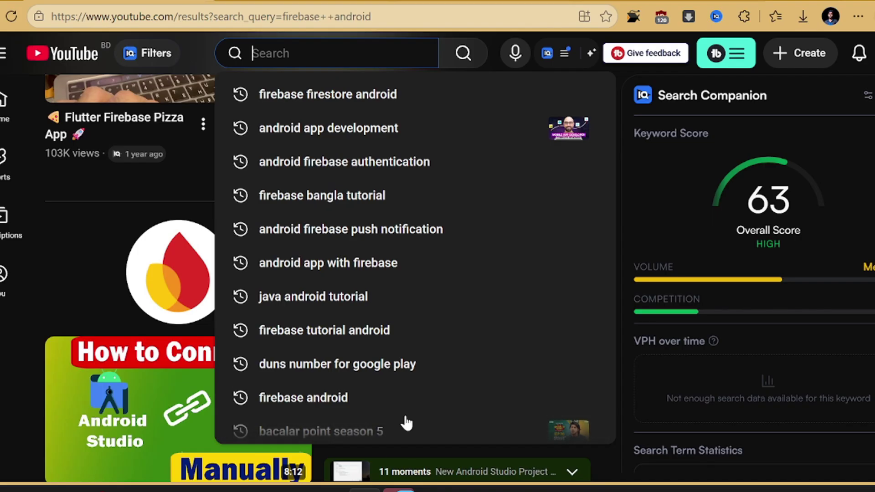
{"action": "left_click", "coordinate": [647, 1]}
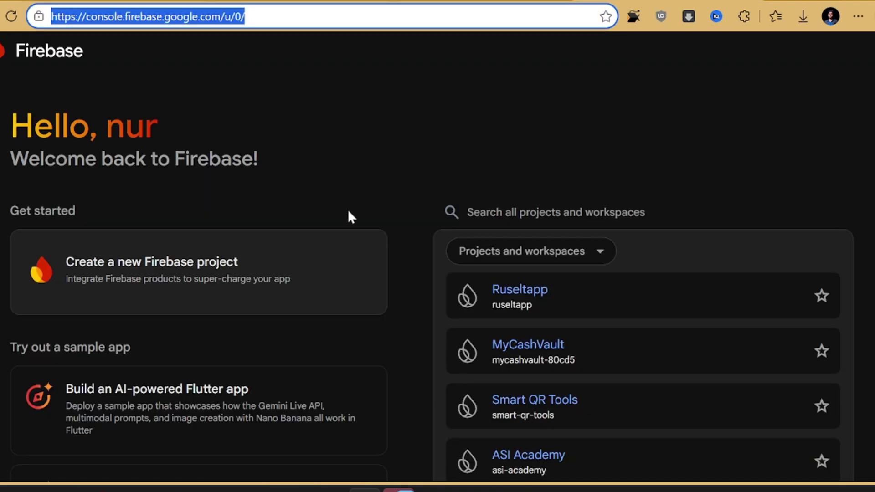
{"action": "left_click", "coordinate": [510, 294]}
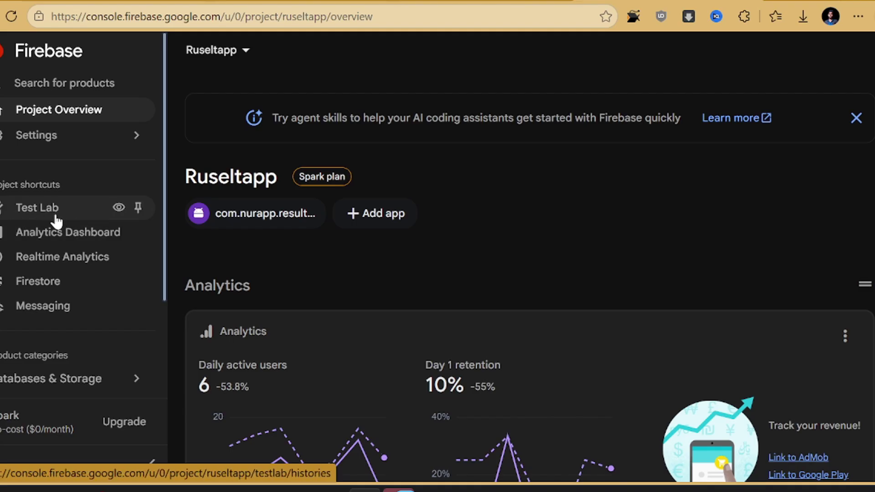
{"action": "scroll", "coordinate": [57, 222], "scroll_direction": "down", "scroll_amount": 3}
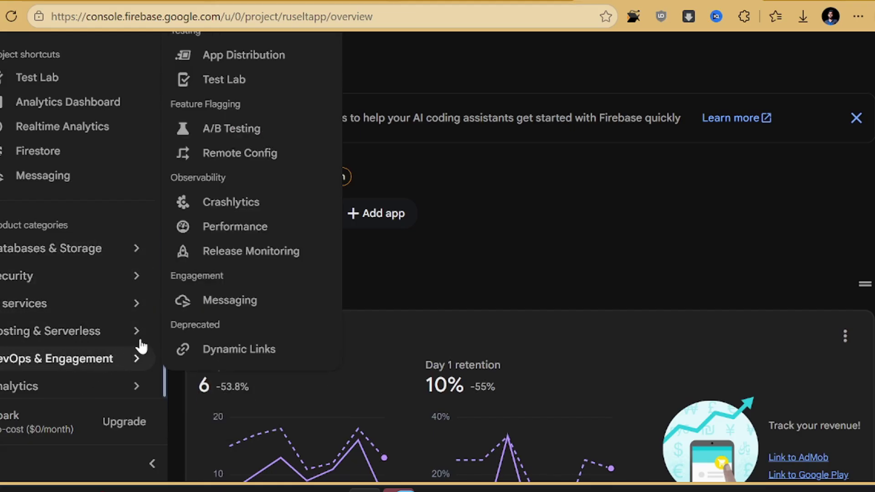
{"action": "mouse_move", "coordinate": [123, 360]}
{"action": "left_click", "coordinate": [241, 87]}
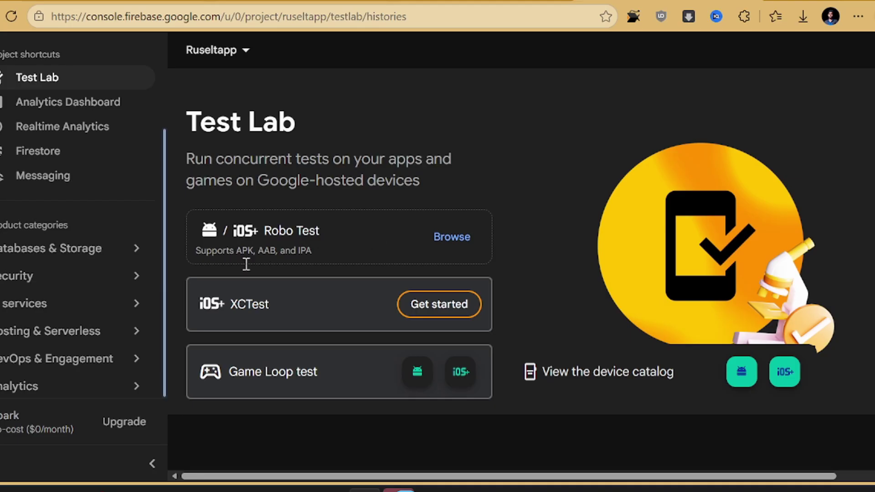
- Start a Robo test by uploading app-debug.apk from D:\4DResultApp\4DResultApp\app\build\outputs\apk\debug
{"action": "left_click", "coordinate": [457, 233]}
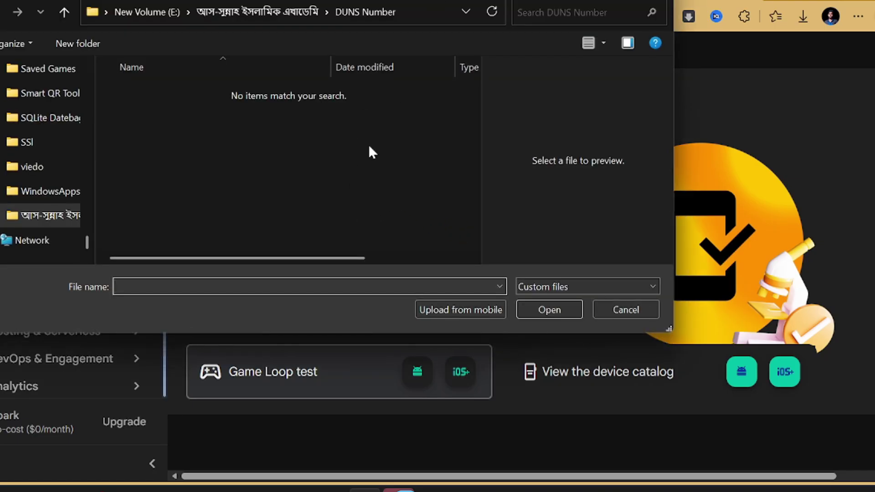
{"action": "left_click", "coordinate": [273, 286]}
{"action": "key", "text": "ctrl+v"}
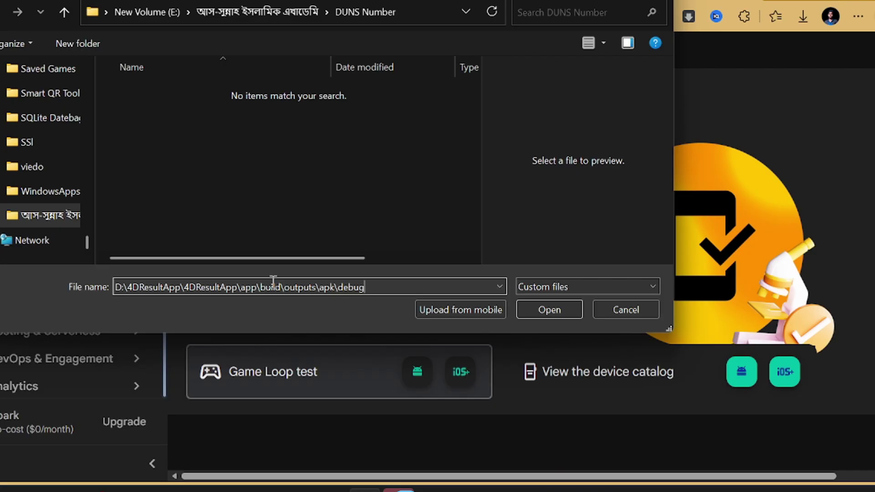
{"action": "key", "text": "Return"}
{"action": "left_click", "coordinate": [262, 93]}
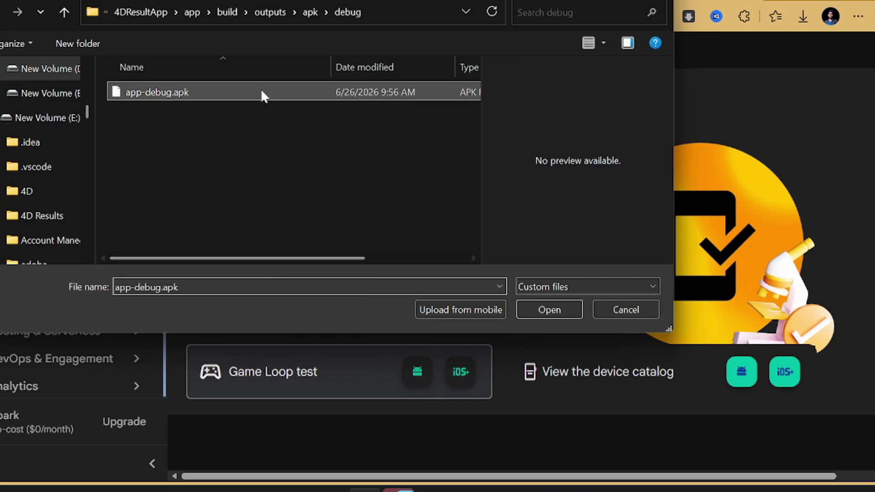
{"action": "left_click", "coordinate": [565, 311]}
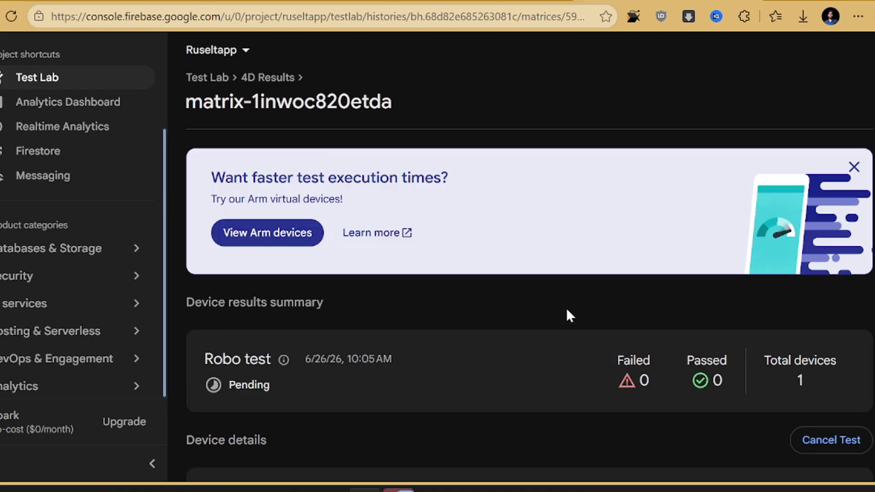
- Examine the running Robo test's status, failed and passed counts, total devices and device details
{"action": "scroll", "coordinate": [579, 301], "scroll_direction": "down", "scroll_amount": 2}
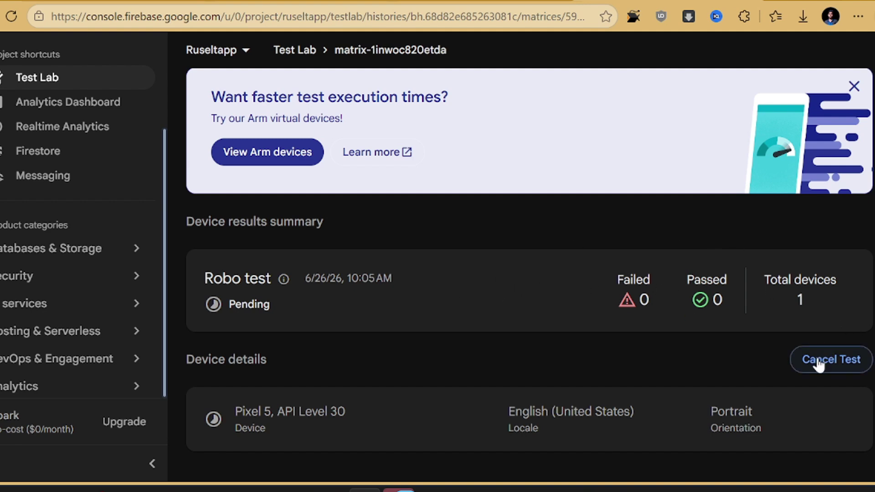
{"action": "mouse_move", "coordinate": [190, 297]}
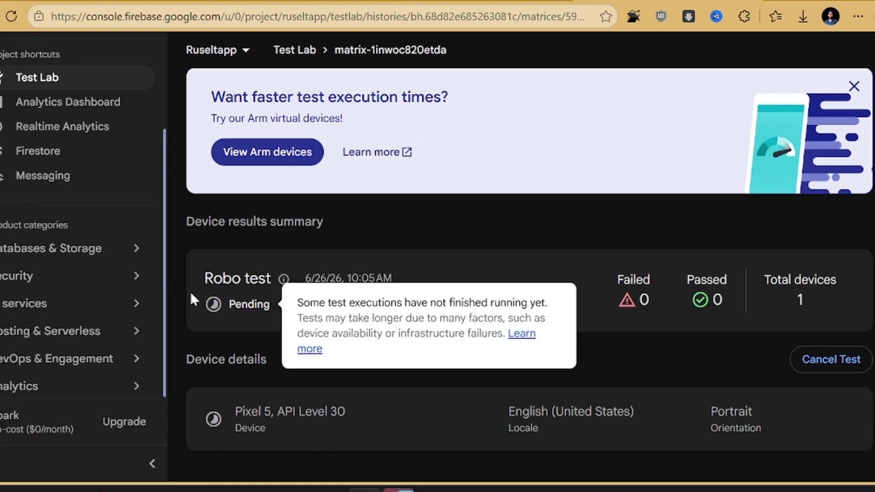
{"action": "left_click_drag", "start_coordinate": [204, 277], "coordinate": [303, 276]}
{"action": "left_click", "coordinate": [366, 362]}
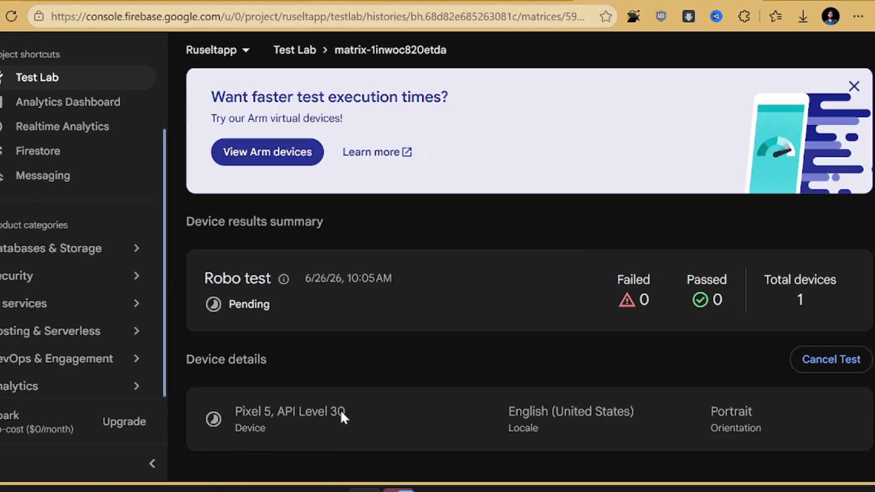
{"action": "left_click_drag", "start_coordinate": [230, 410], "coordinate": [355, 409]}
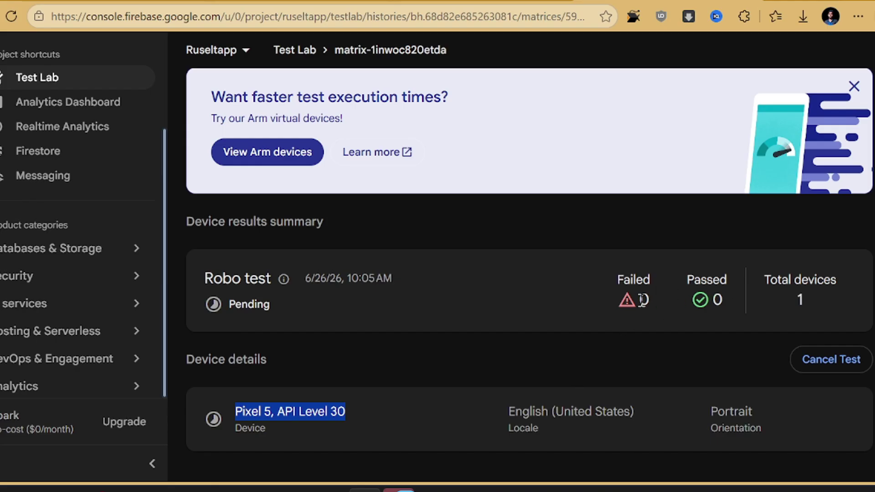
{"action": "left_click", "coordinate": [656, 299]}
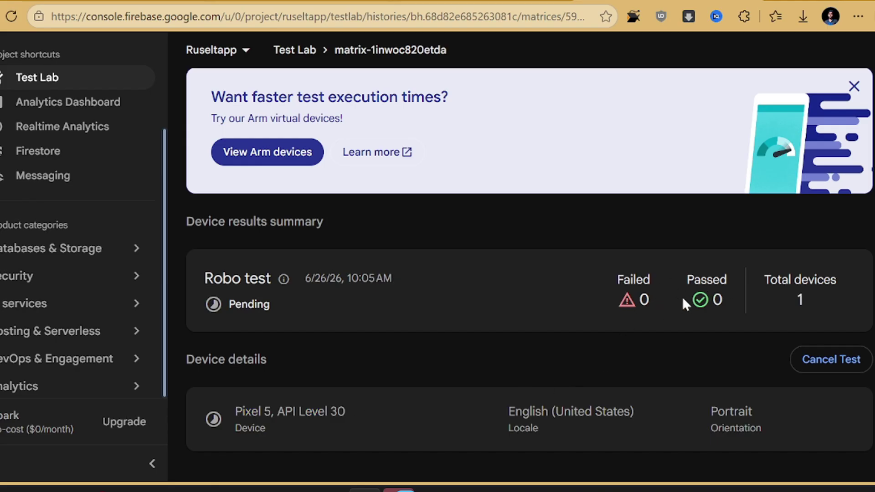
{"action": "left_click_drag", "start_coordinate": [779, 296], "coordinate": [843, 296]}
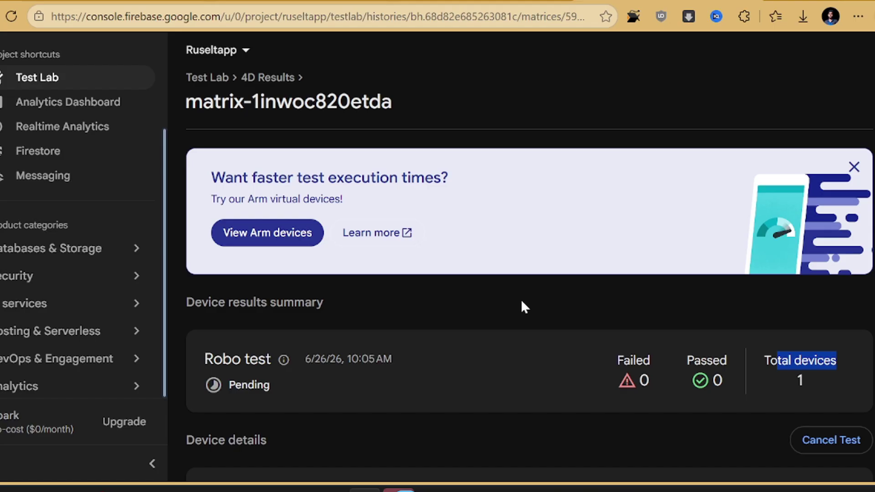
{"action": "scroll", "coordinate": [522, 301], "scroll_direction": "down", "scroll_amount": 2}
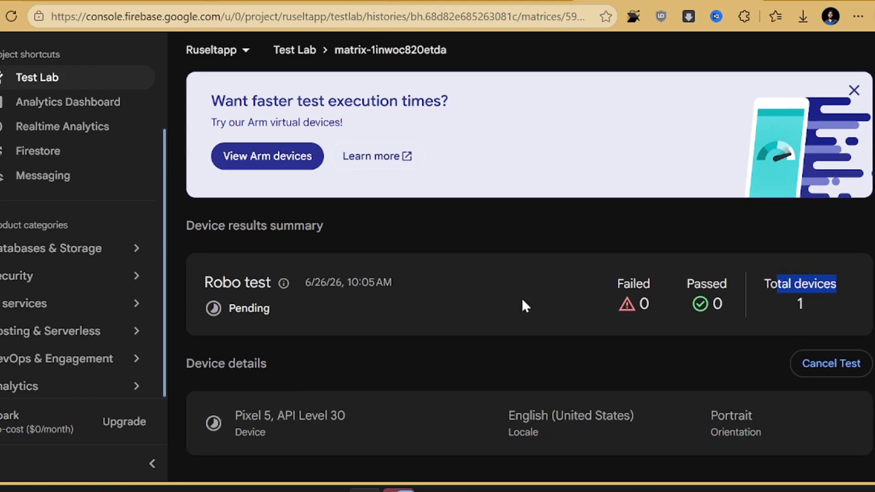
{"action": "scroll", "coordinate": [522, 300], "scroll_direction": "up", "scroll_amount": 2}
{"action": "scroll", "coordinate": [521, 297], "scroll_direction": "down", "scroll_amount": 2}
{"action": "scroll", "coordinate": [521, 298], "scroll_direction": "up", "scroll_amount": 2}
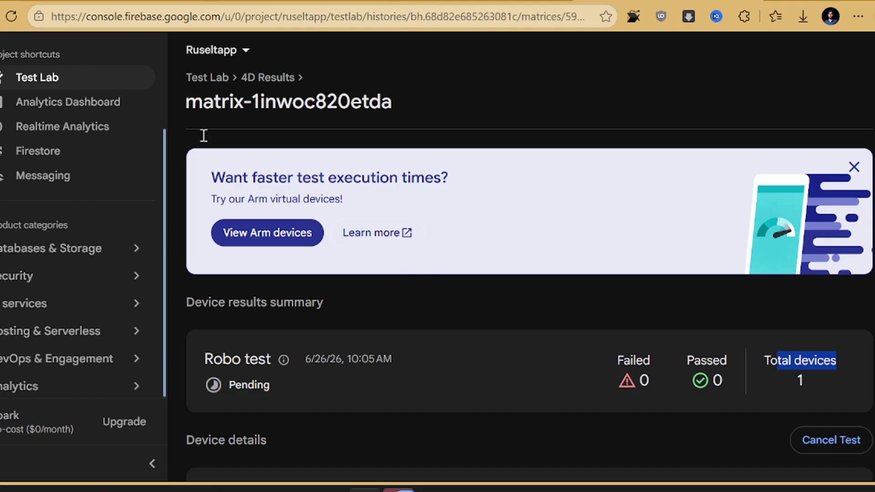
- Reload the test matrix page to refresh the Robo test's results
{"action": "left_click", "coordinate": [11, 22]}
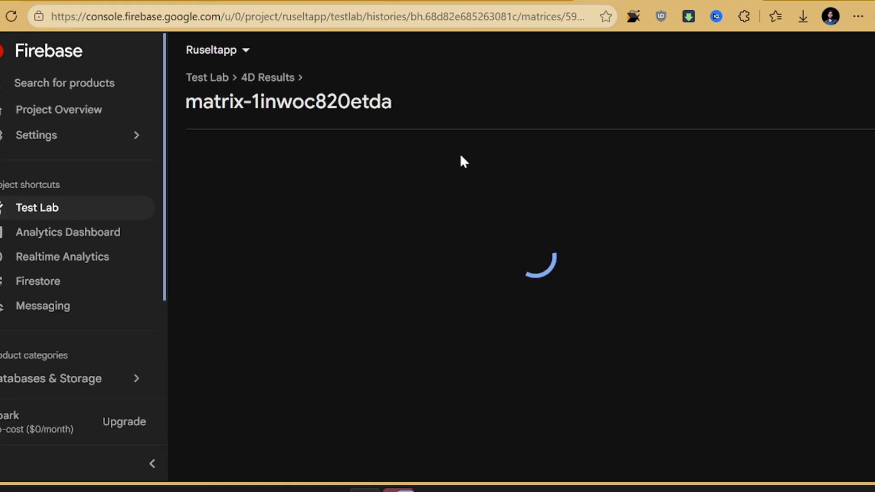
{"action": "scroll", "coordinate": [592, 224], "scroll_direction": "down", "scroll_amount": 2}
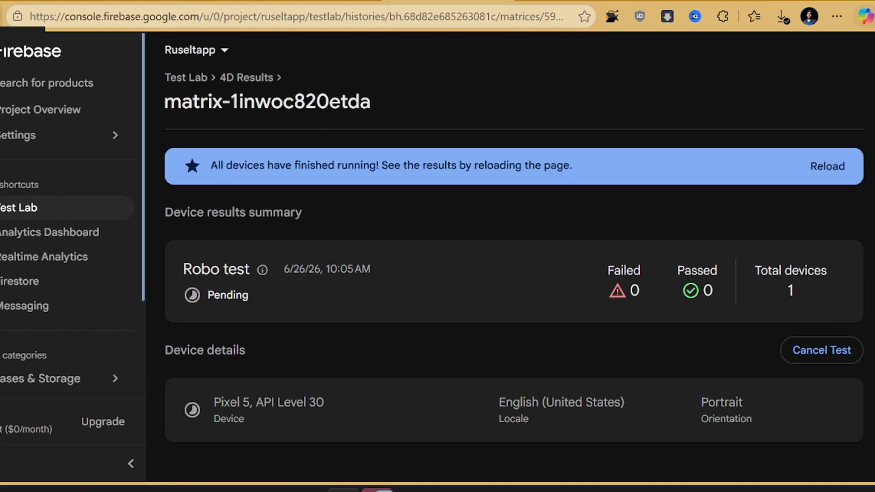
{"action": "left_click", "coordinate": [12, 16]}
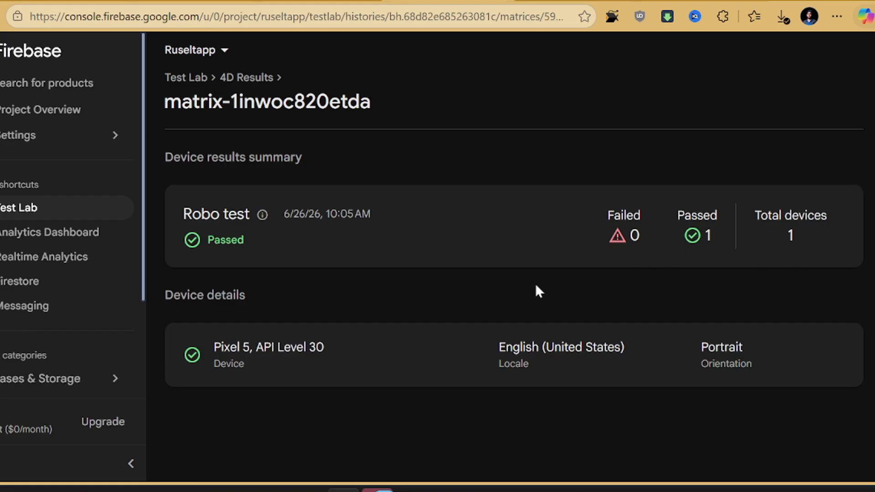
- Open the Pixel 5, API Level 30 test result and look through its crawl statistics and crawl graph
{"action": "left_click", "coordinate": [352, 365]}
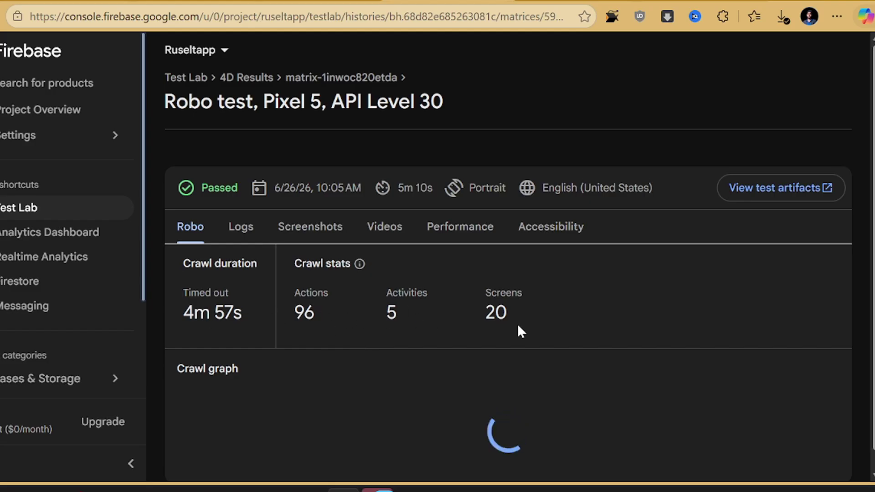
{"action": "scroll", "coordinate": [503, 323], "scroll_direction": "down", "scroll_amount": 5}
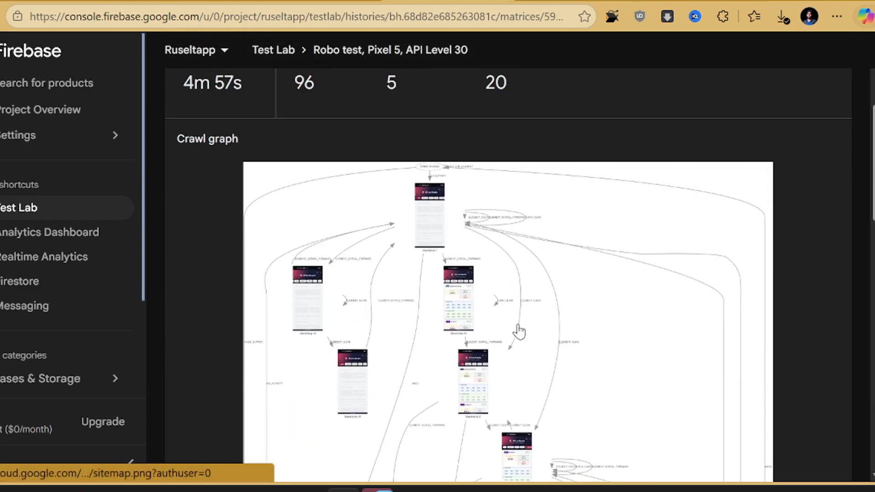
{"action": "scroll", "coordinate": [519, 332], "scroll_direction": "down", "scroll_amount": 2}
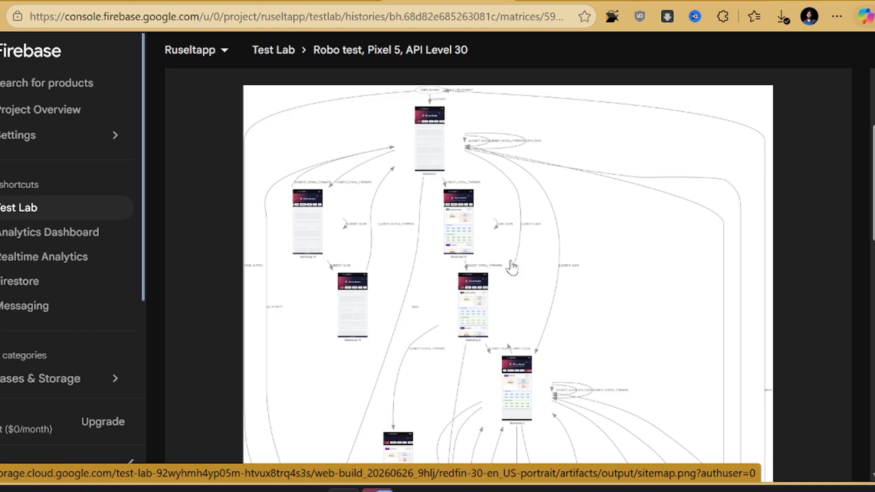
{"action": "scroll", "coordinate": [481, 294], "scroll_direction": "down", "scroll_amount": 5}
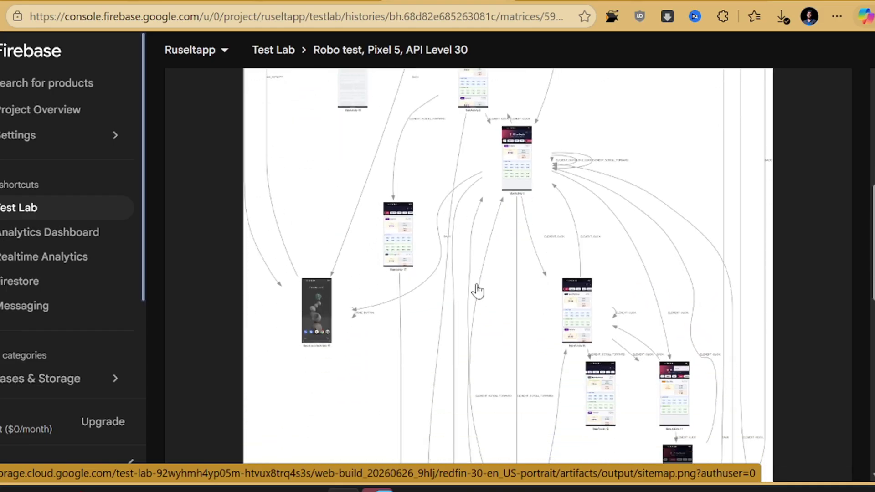
{"action": "scroll", "coordinate": [601, 339], "scroll_direction": "down", "scroll_amount": 3}
{"action": "scroll", "coordinate": [565, 300], "scroll_direction": "down", "scroll_amount": 3}
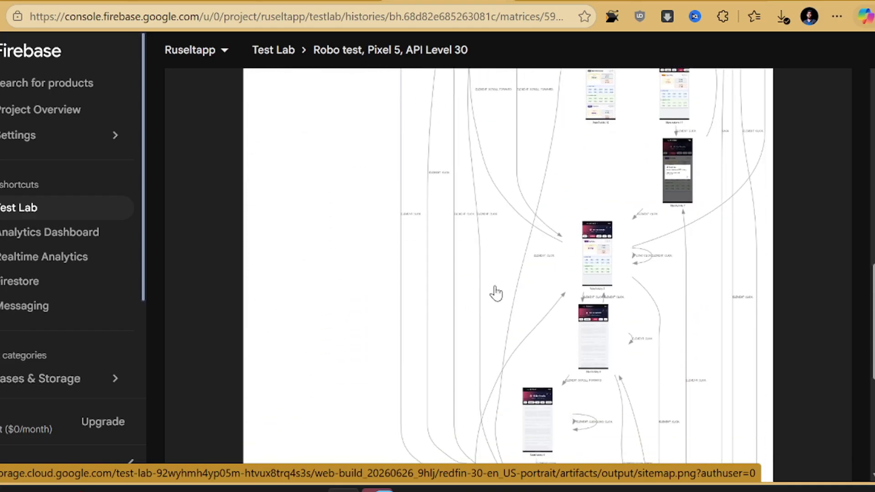
{"action": "scroll", "coordinate": [496, 292], "scroll_direction": "down", "scroll_amount": 6}
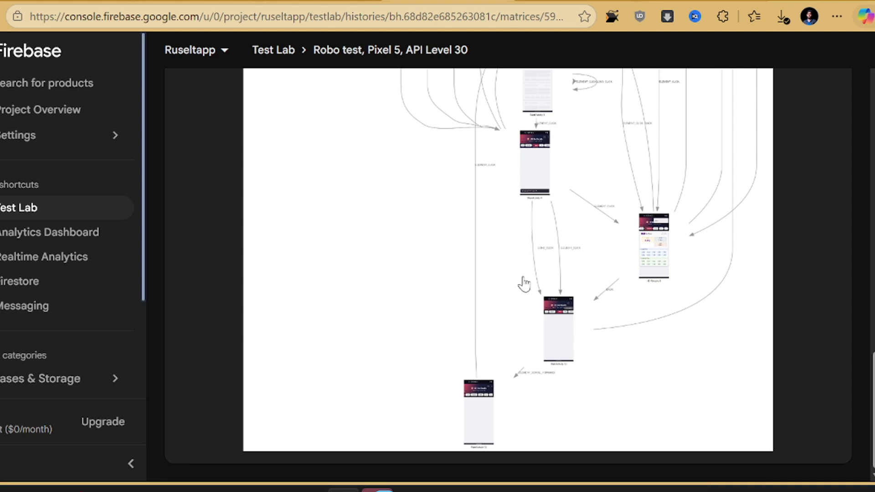
- Open the crawl graph image at full size, examine its app screens and the transitions between them, and close the image
{"action": "left_click", "coordinate": [522, 276]}
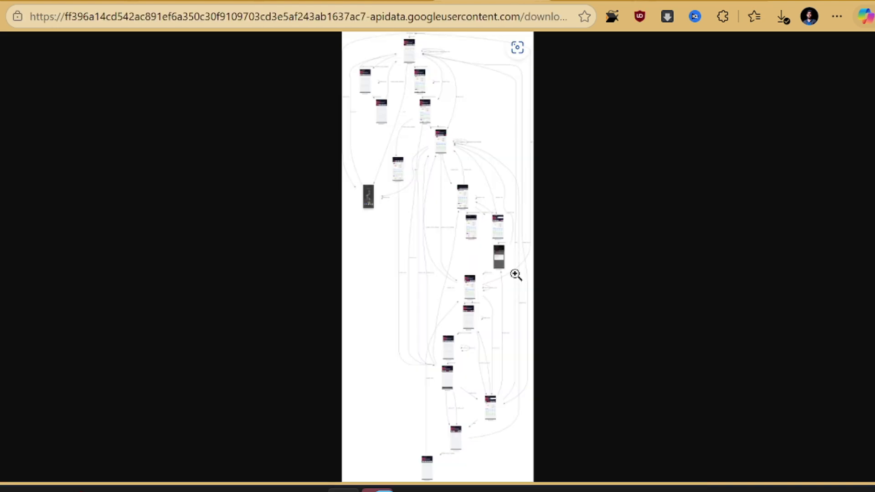
{"action": "left_click", "coordinate": [424, 103]}
{"action": "left_click", "coordinate": [421, 106]}
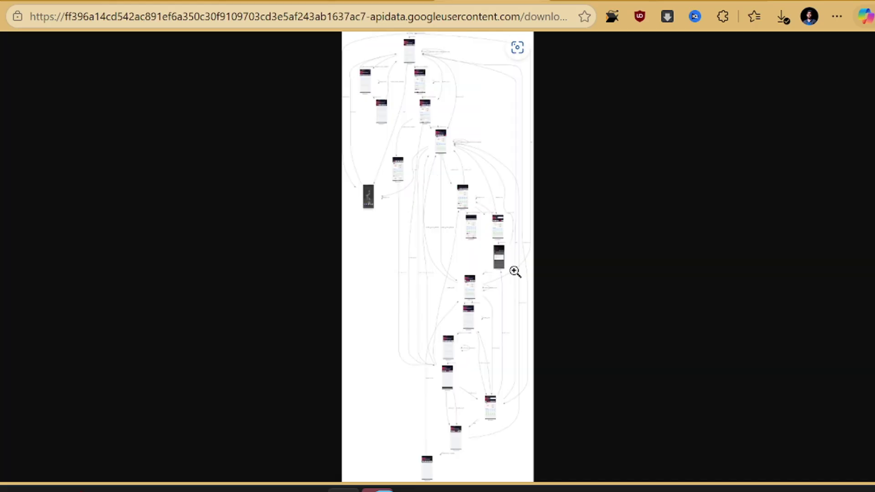
{"action": "left_click", "coordinate": [424, 62]}
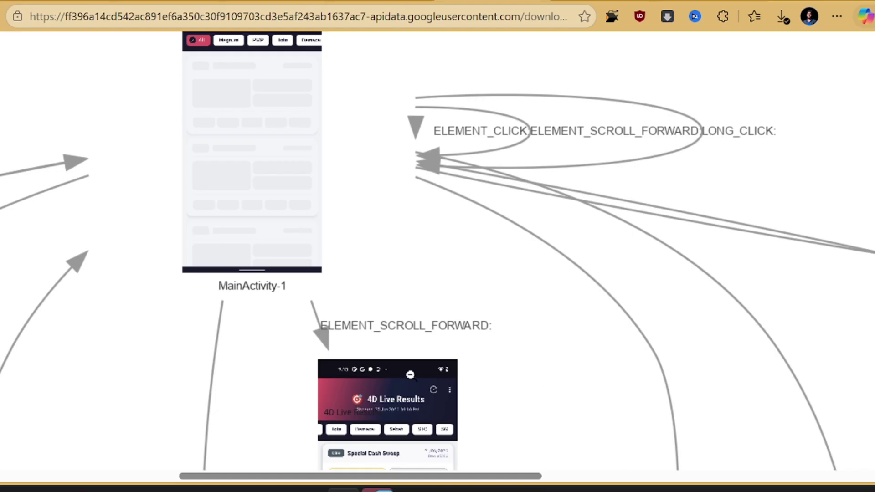
{"action": "scroll", "coordinate": [412, 358], "scroll_direction": "down", "scroll_amount": 1}
{"action": "scroll", "coordinate": [412, 358], "scroll_direction": "down", "scroll_amount": 8}
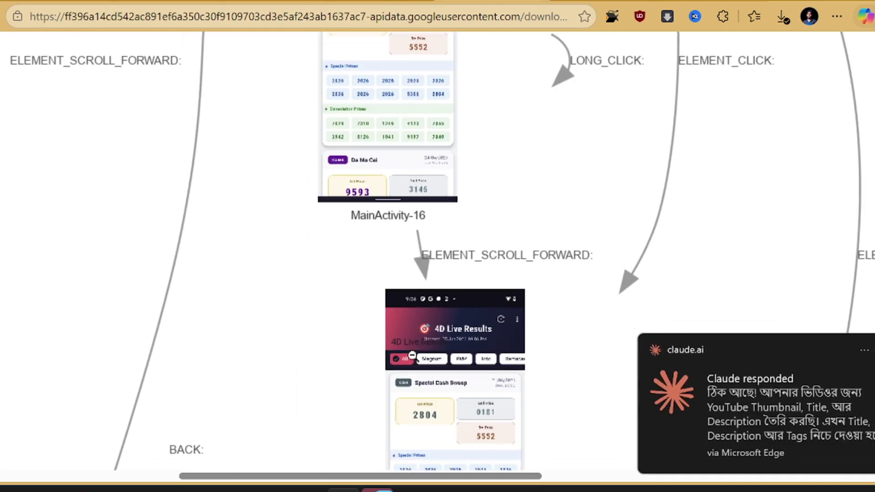
{"action": "scroll", "coordinate": [494, 267], "scroll_direction": "down", "scroll_amount": 12}
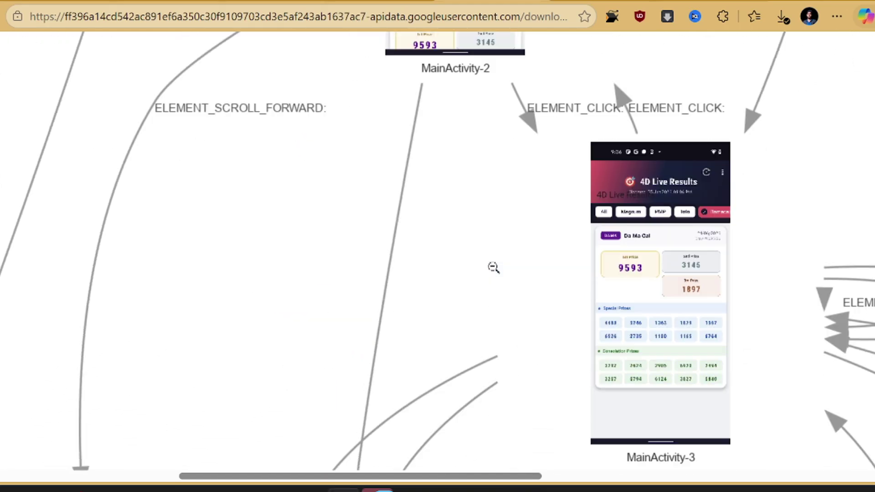
{"action": "scroll", "coordinate": [494, 269], "scroll_direction": "down", "scroll_amount": 12}
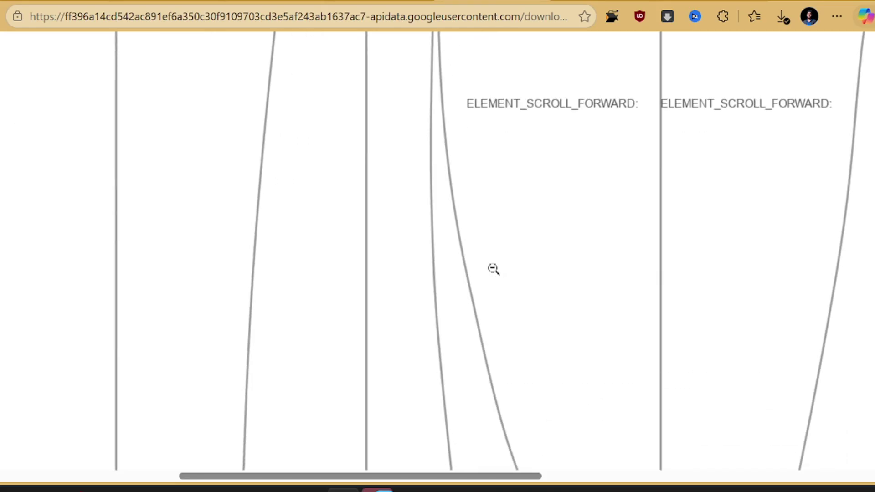
{"action": "left_click", "coordinate": [493, 269]}
{"action": "left_click", "coordinate": [492, 268]}
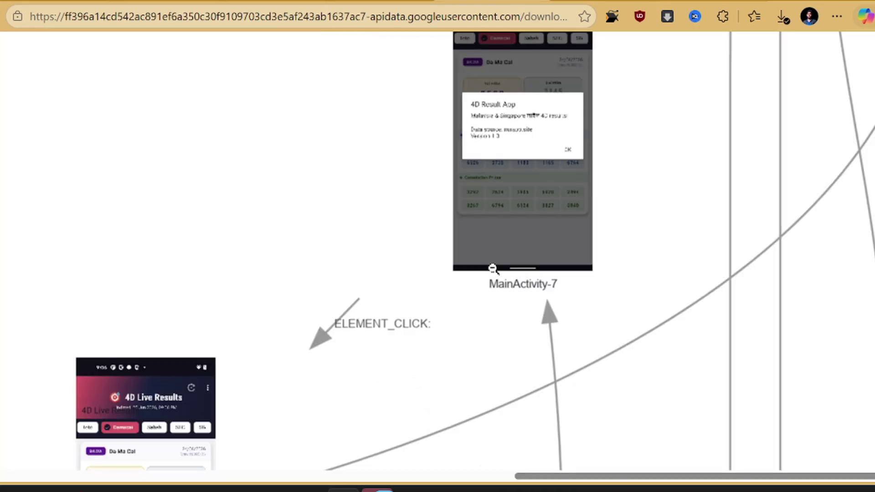
{"action": "scroll", "coordinate": [488, 271], "scroll_direction": "down", "scroll_amount": 7}
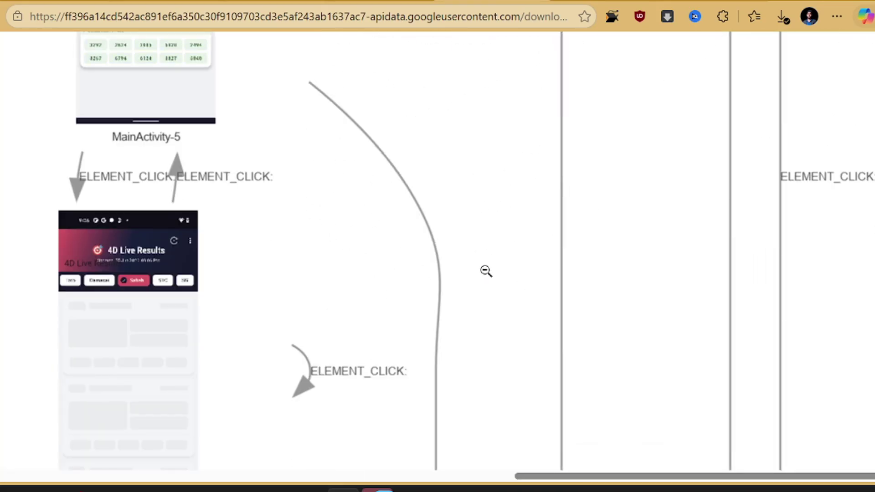
{"action": "scroll", "coordinate": [485, 271], "scroll_direction": "down", "scroll_amount": 4}
{"action": "scroll", "coordinate": [484, 271], "scroll_direction": "up", "scroll_amount": 5}
{"action": "left_click", "coordinate": [388, 0]}
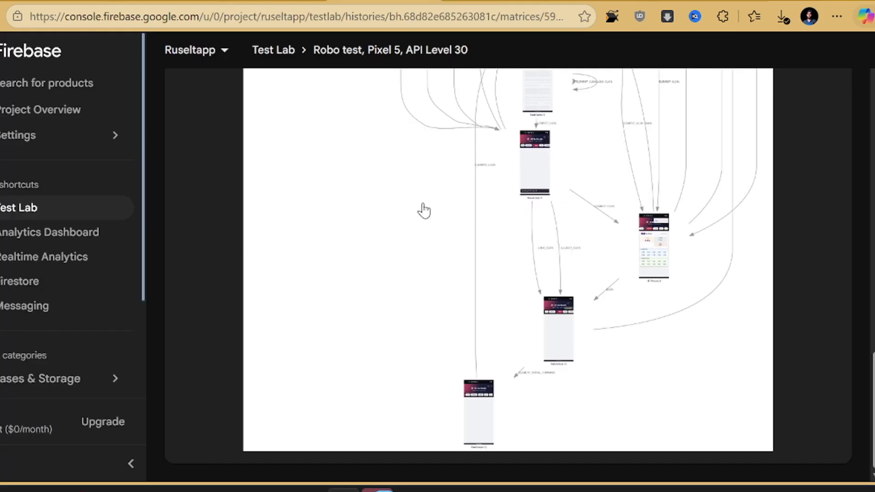
- Open the Robo test's logs and look through all the app screenshots captured during the crawl
{"action": "scroll", "coordinate": [496, 300], "scroll_direction": "up", "scroll_amount": 10}
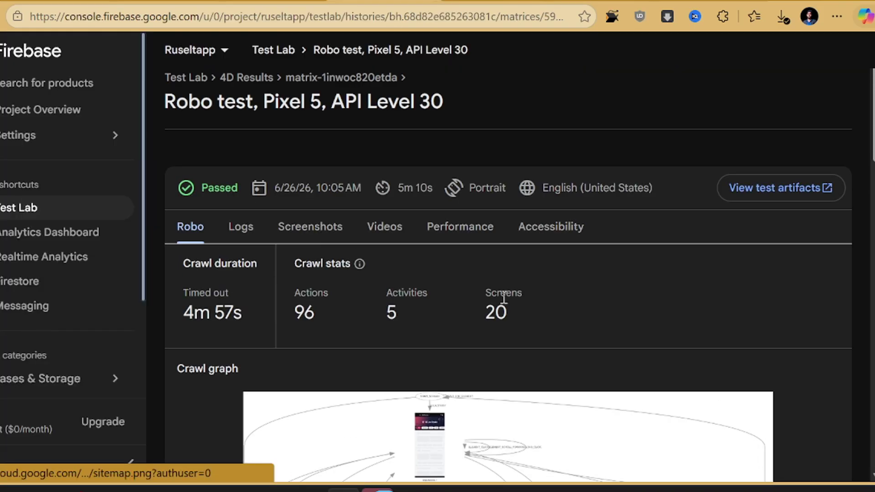
{"action": "left_click", "coordinate": [243, 233]}
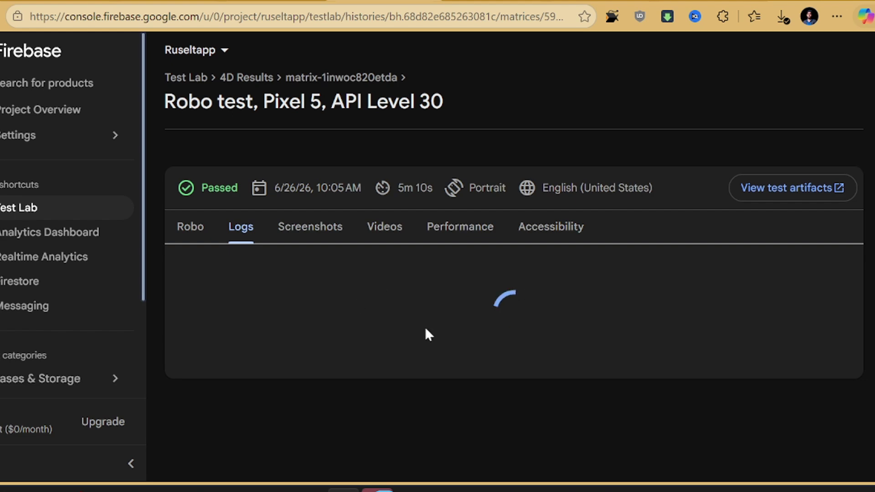
{"action": "left_click", "coordinate": [313, 233]}
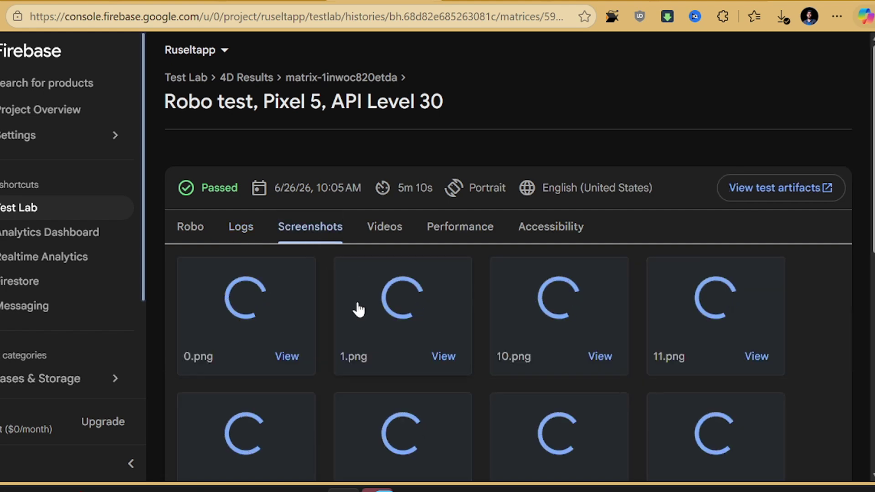
{"action": "scroll", "coordinate": [445, 348], "scroll_direction": "down", "scroll_amount": 8}
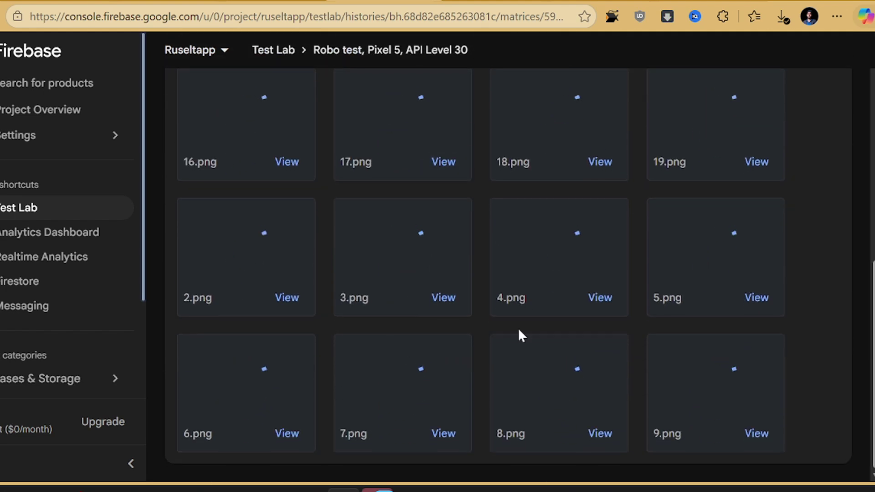
{"action": "scroll", "coordinate": [549, 366], "scroll_direction": "up", "scroll_amount": 6}
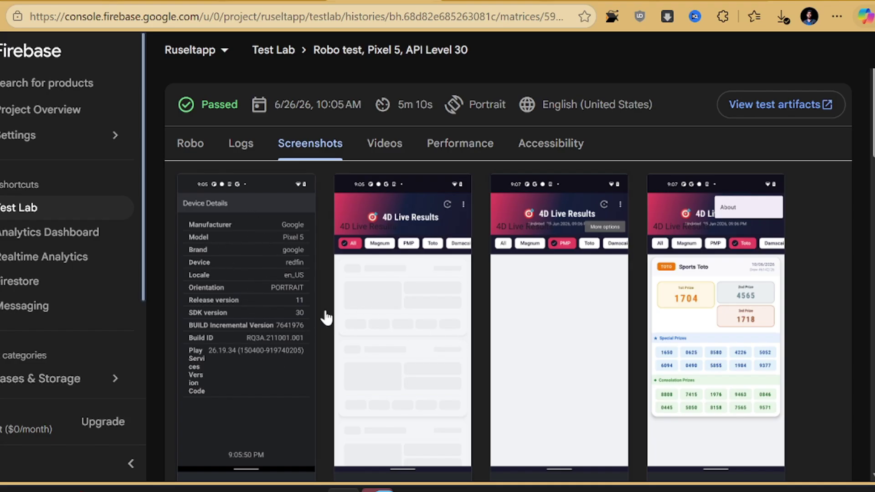
{"action": "scroll", "coordinate": [517, 384], "scroll_direction": "down", "scroll_amount": 3}
{"action": "scroll", "coordinate": [516, 384], "scroll_direction": "down", "scroll_amount": 13}
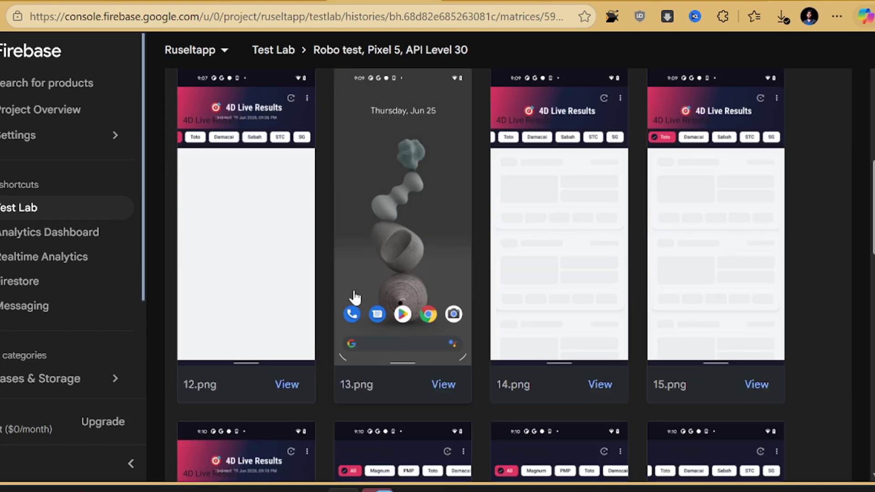
{"action": "scroll", "coordinate": [406, 347], "scroll_direction": "down", "scroll_amount": 12}
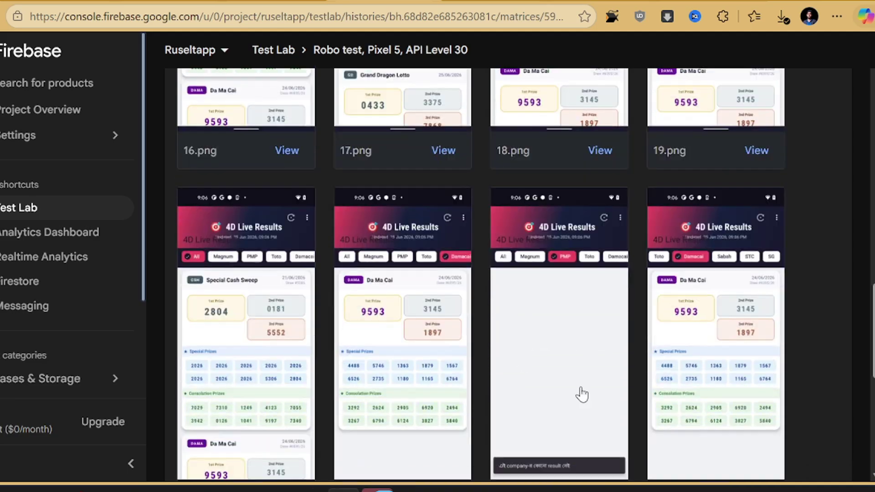
{"action": "scroll", "coordinate": [561, 332], "scroll_direction": "down", "scroll_amount": 5}
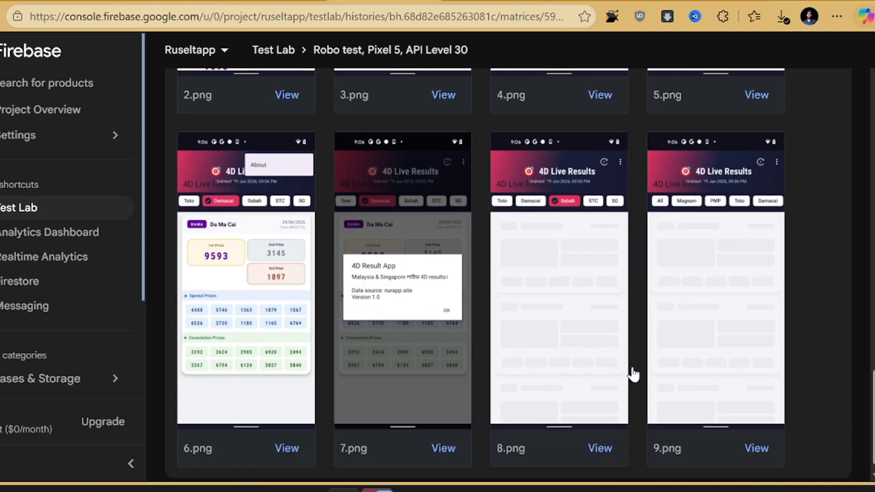
{"action": "scroll", "coordinate": [606, 380], "scroll_direction": "down", "scroll_amount": 1}
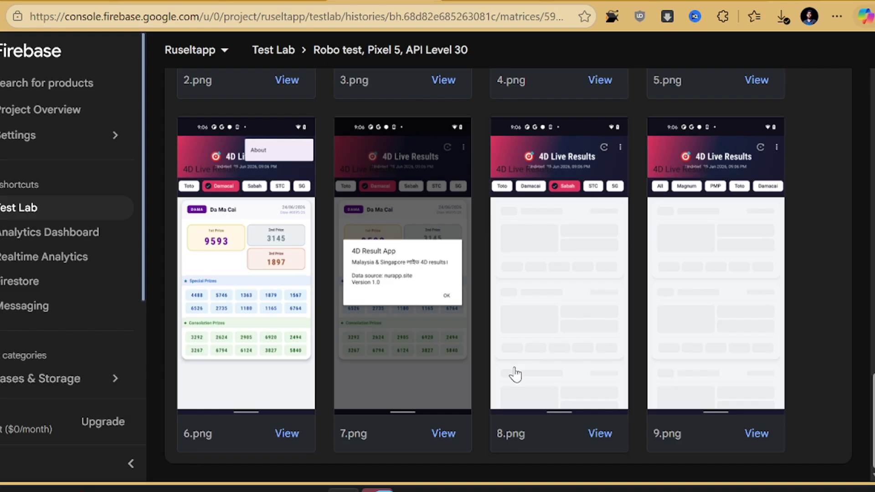
{"action": "scroll", "coordinate": [515, 375], "scroll_direction": "up", "scroll_amount": 5}
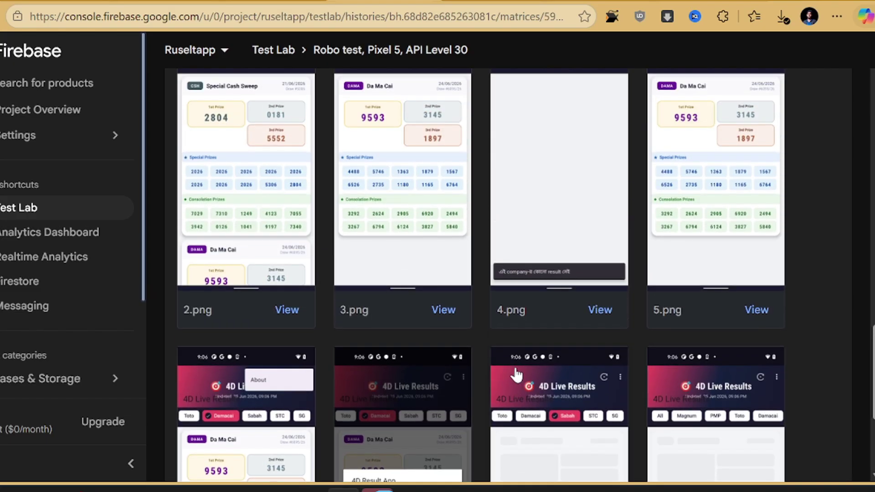
{"action": "scroll", "coordinate": [516, 375], "scroll_direction": "up", "scroll_amount": 3}
{"action": "scroll", "coordinate": [516, 374], "scroll_direction": "up", "scroll_amount": 20}
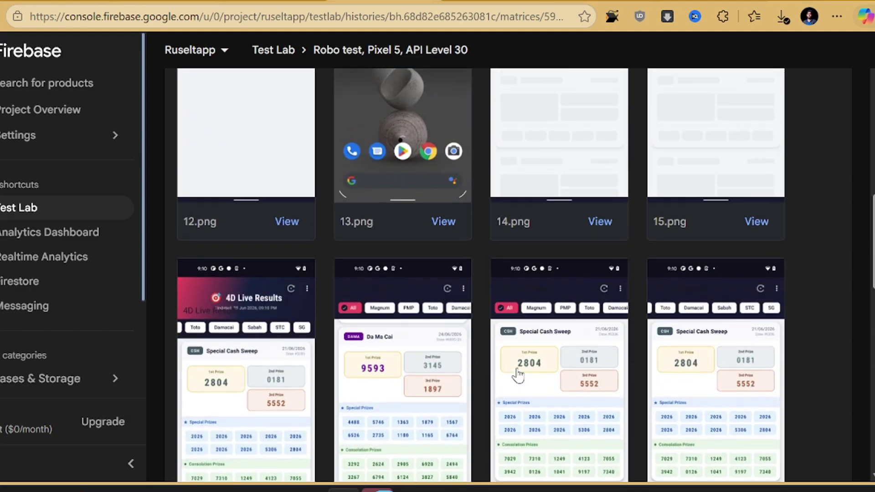
{"action": "scroll", "coordinate": [520, 376], "scroll_direction": "up", "scroll_amount": 2}
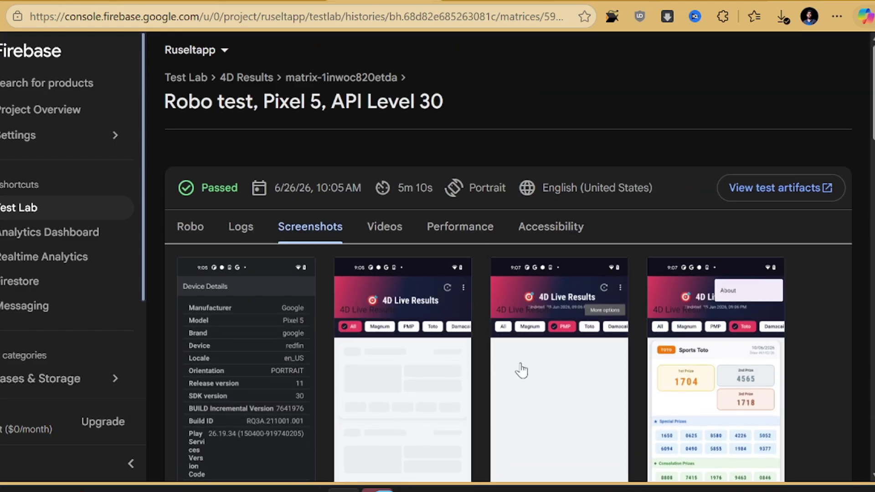
- Check the Robo test's video and performance results
{"action": "left_click", "coordinate": [371, 221]}
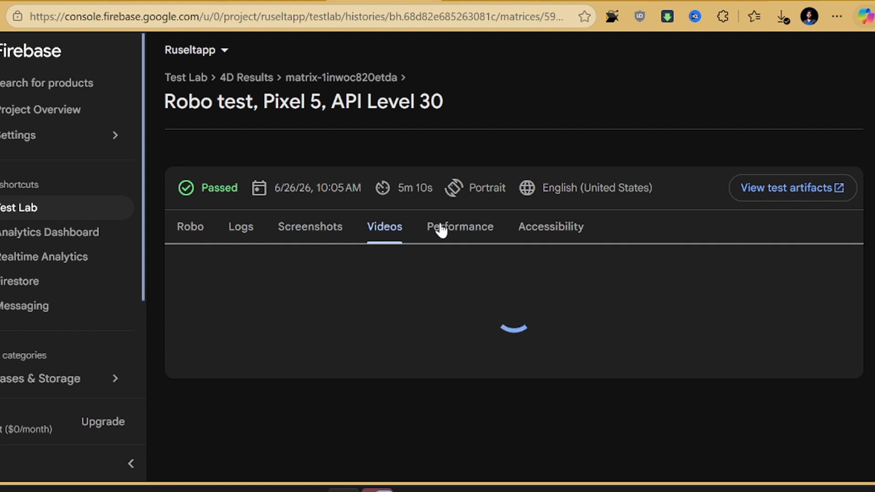
{"action": "left_click", "coordinate": [481, 243]}
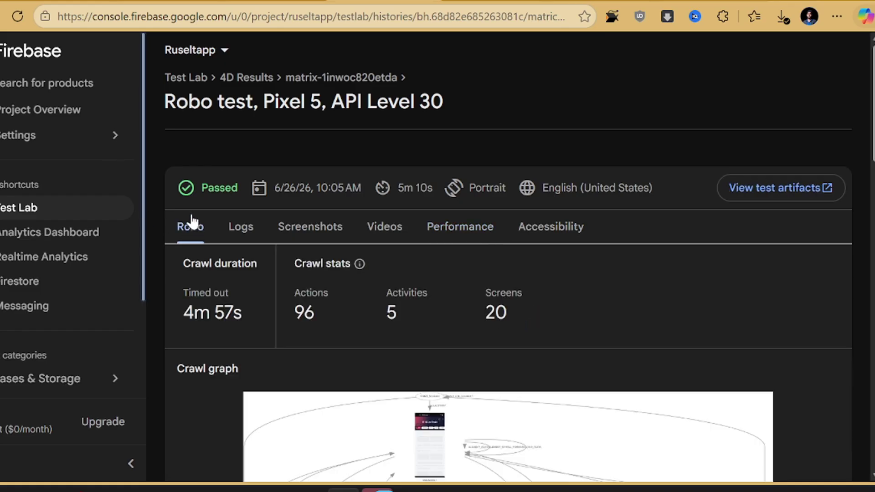
- Return to the Test Lab test list for 4D Results and start setting up an Instrumentation test
{"action": "left_click", "coordinate": [45, 218]}
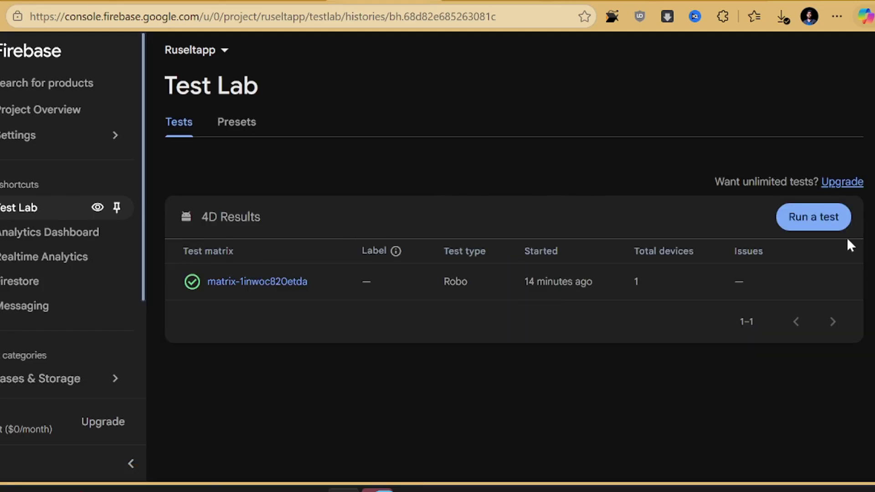
{"action": "left_click", "coordinate": [802, 214]}
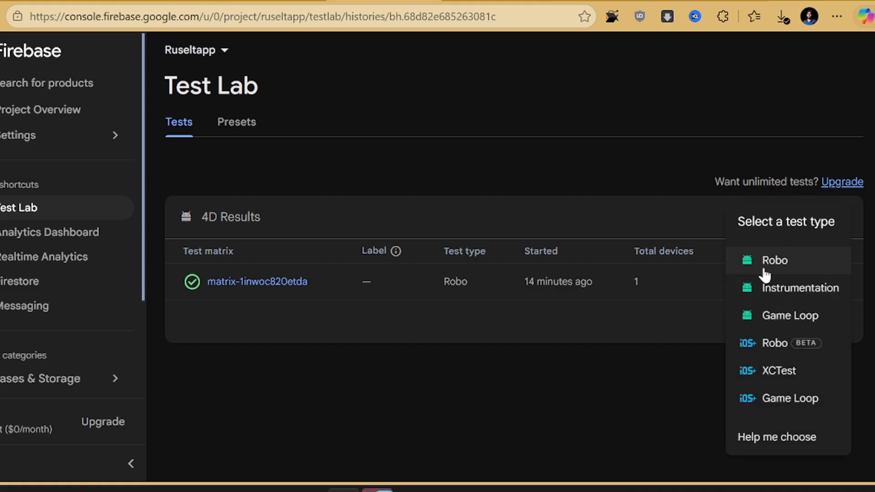
{"action": "left_click", "coordinate": [763, 289]}
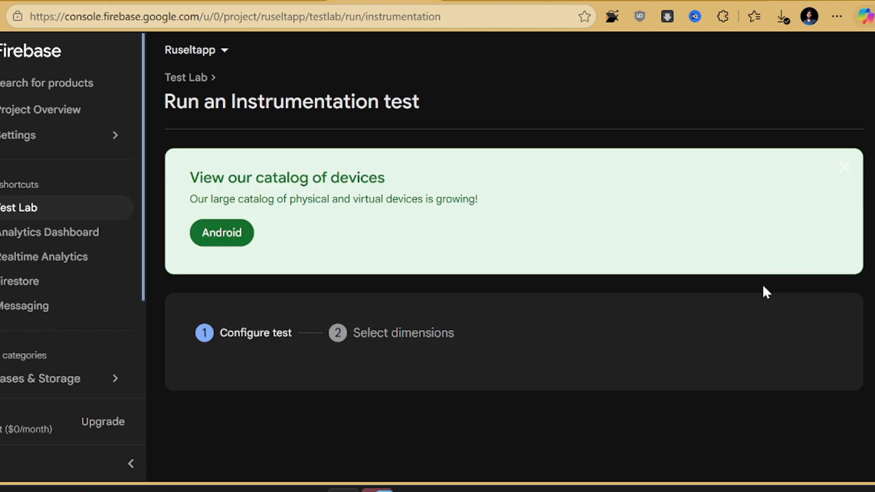
- Upload app-debug.apk from D:\4DResultApp\4DResultApp\app\build\outputs\apk\debug as the Instrumentation test's app APK
{"action": "scroll", "coordinate": [526, 328], "scroll_direction": "down", "scroll_amount": 5}
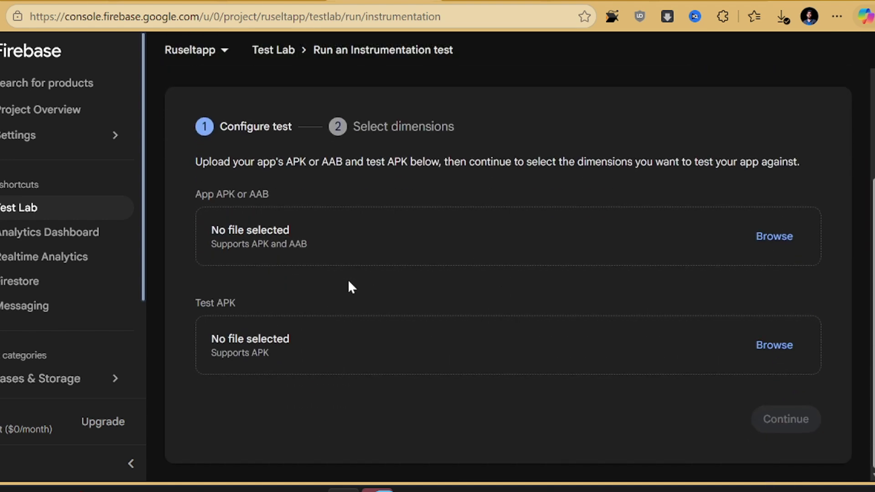
{"action": "left_click_drag", "start_coordinate": [201, 195], "coordinate": [289, 209]}
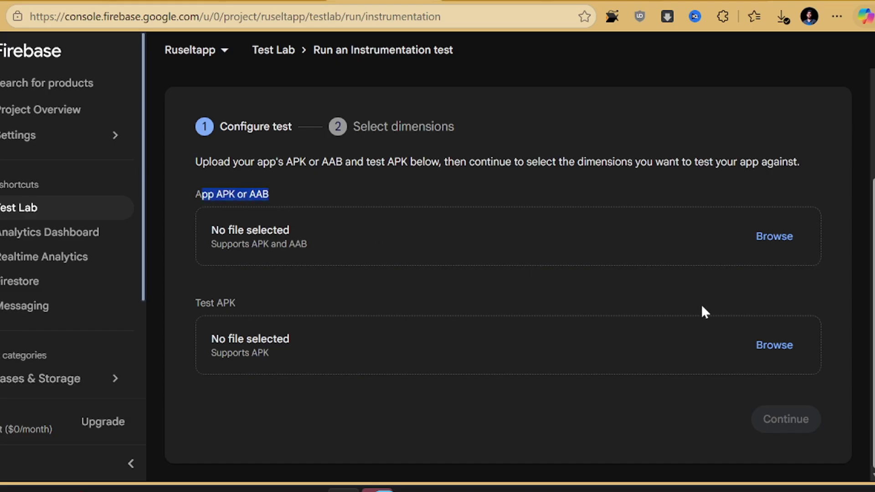
{"action": "left_click", "coordinate": [753, 236]}
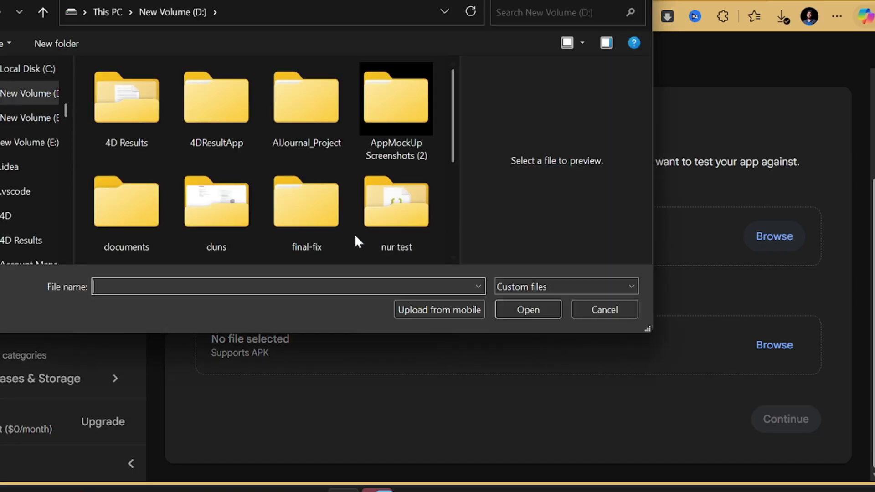
{"action": "type", "text": "D:\\4DResultApp\\4DResultApp\\app\\build\\outputs\\apk\\debug"}
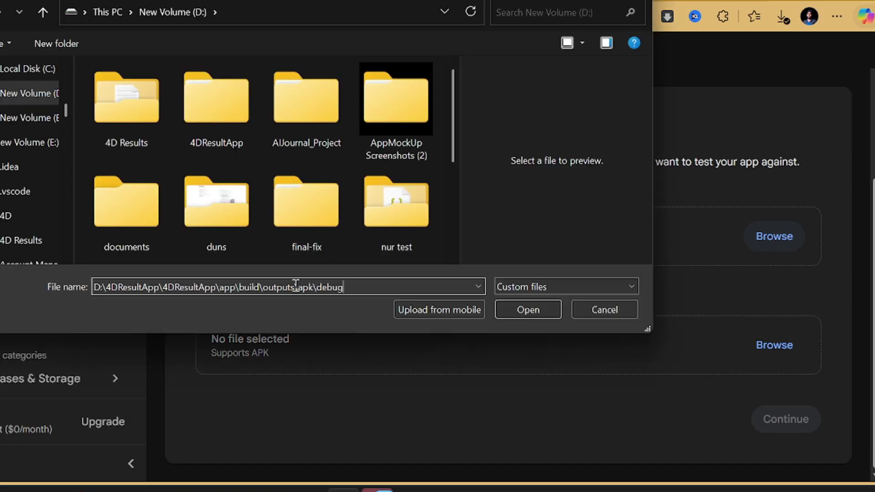
{"action": "key", "text": "Return"}
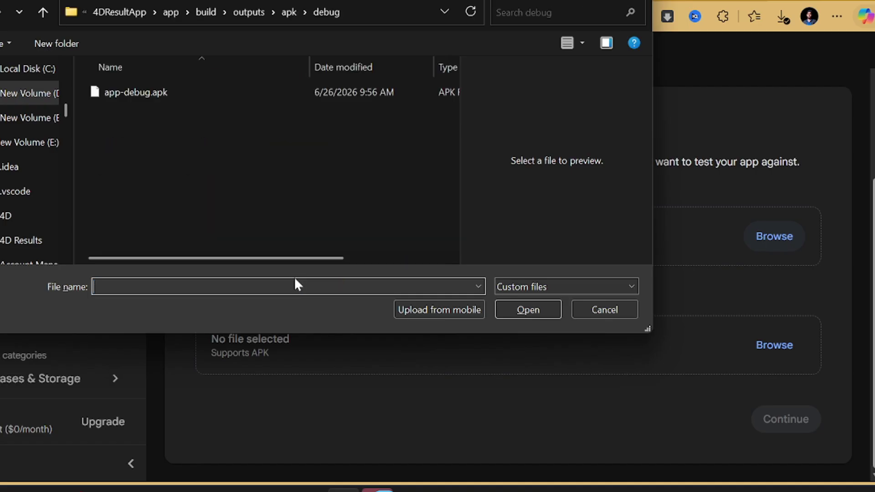
{"action": "left_click", "coordinate": [208, 92]}
{"action": "left_click", "coordinate": [527, 310]}
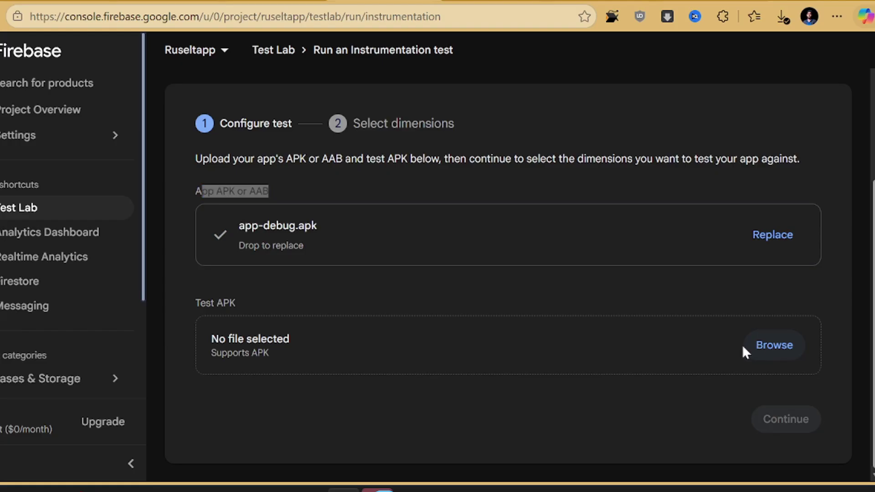
- Choose app-debug.apk from the same debug folder for upload as the Instrumentation test's test APK
{"action": "left_click", "coordinate": [741, 346]}
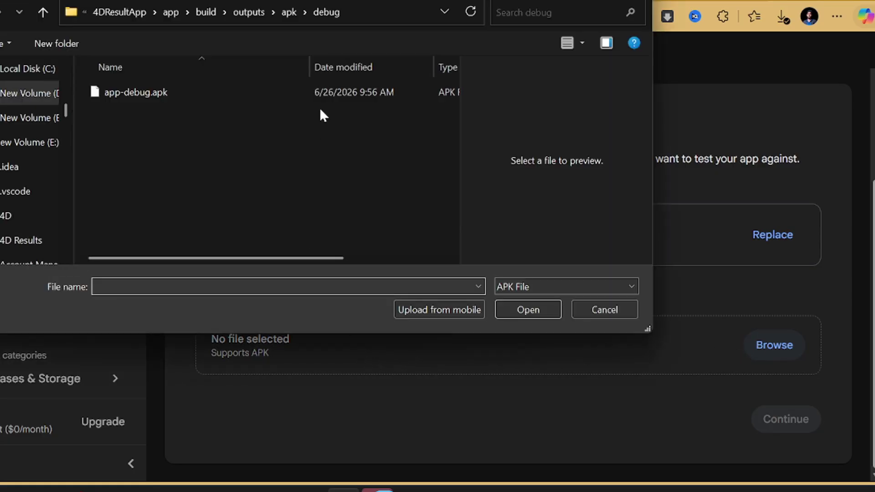
{"action": "left_click", "coordinate": [327, 93]}
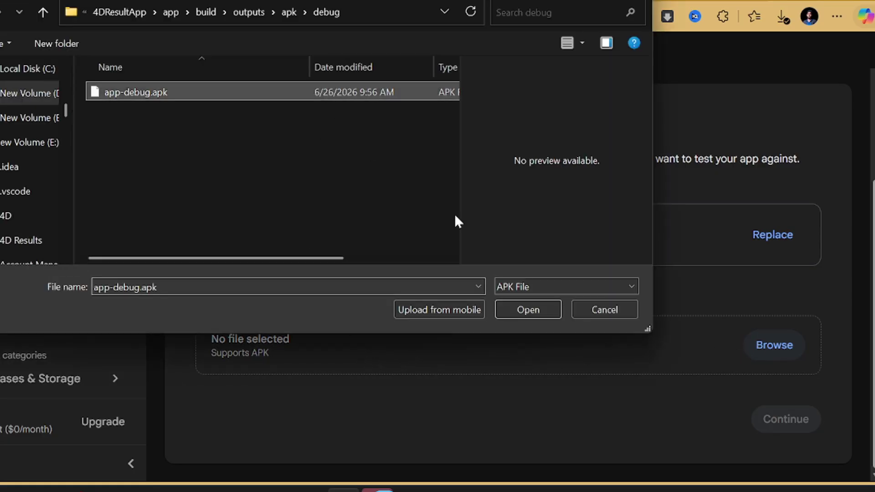
{"action": "left_click", "coordinate": [540, 305]}
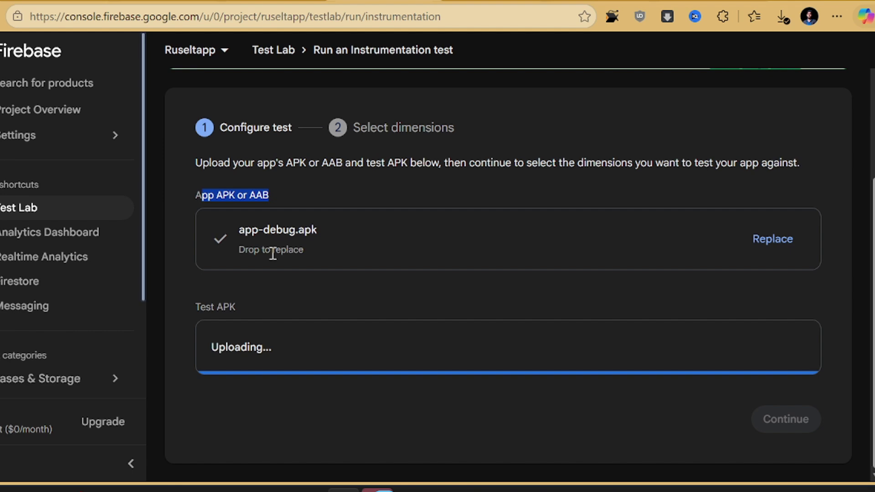
- Continue to the test dimensions and add the Galaxy A05s with API level 35, English (en_US) locale and Portrait orientation
{"action": "left_click", "coordinate": [769, 432]}
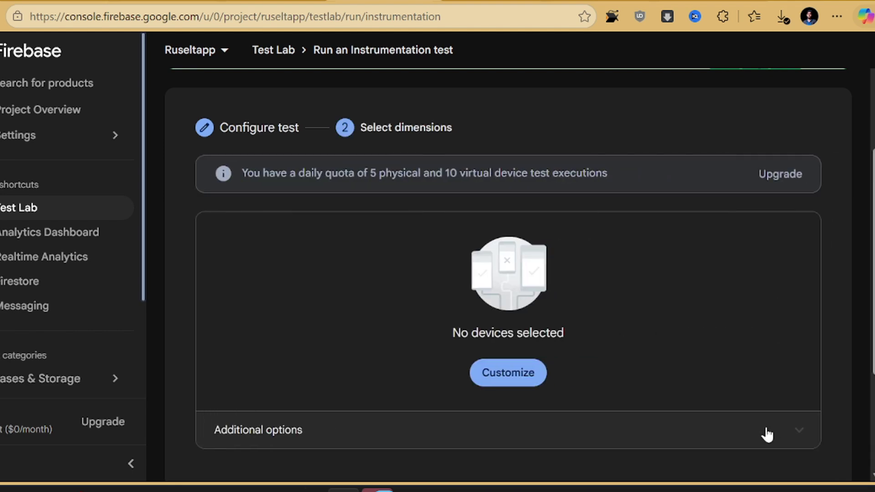
{"action": "scroll", "coordinate": [593, 383], "scroll_direction": "down", "scroll_amount": 2}
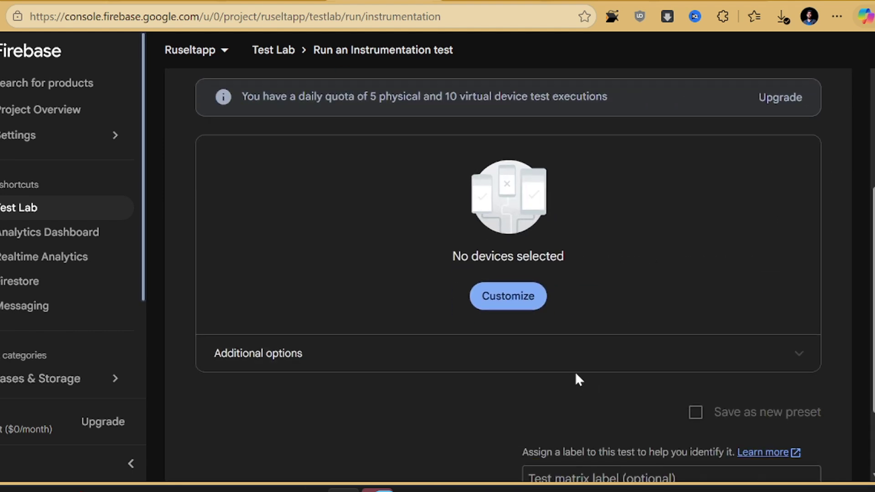
{"action": "left_click", "coordinate": [477, 296]}
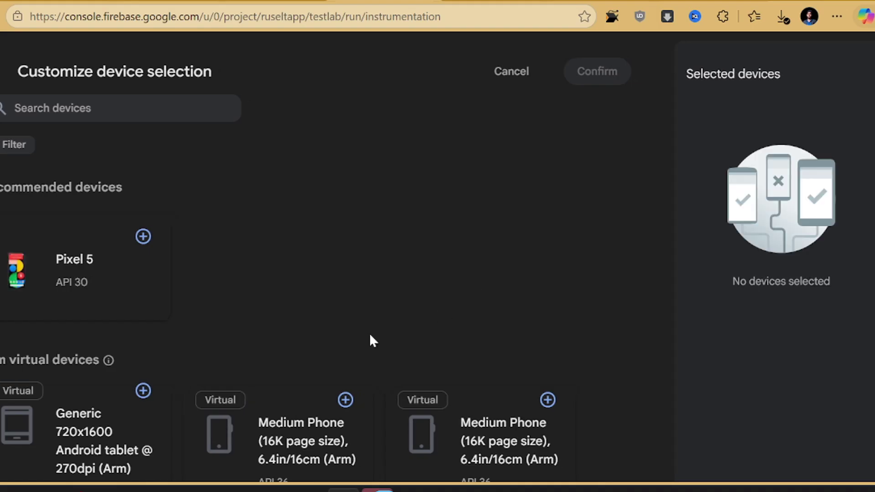
{"action": "scroll", "coordinate": [336, 354], "scroll_direction": "down", "scroll_amount": 5}
{"action": "scroll", "coordinate": [346, 354], "scroll_direction": "down", "scroll_amount": 5}
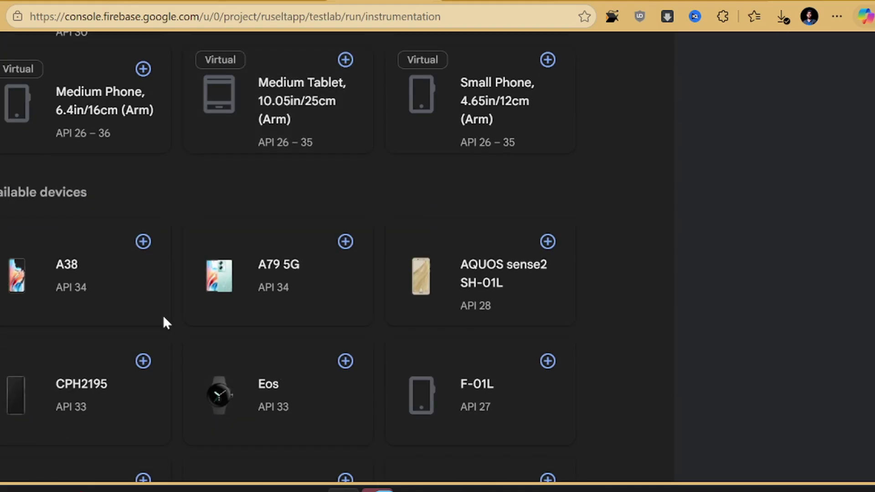
{"action": "scroll", "coordinate": [606, 319], "scroll_direction": "down", "scroll_amount": 5}
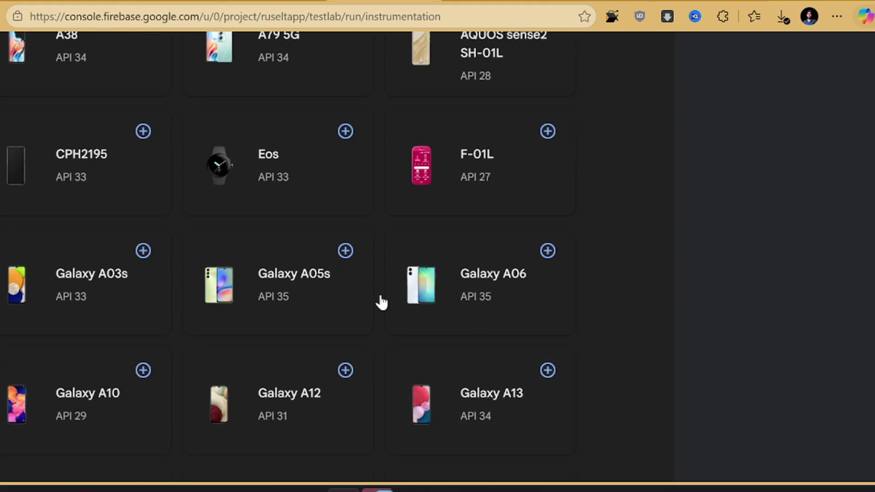
{"action": "left_click", "coordinate": [345, 250]}
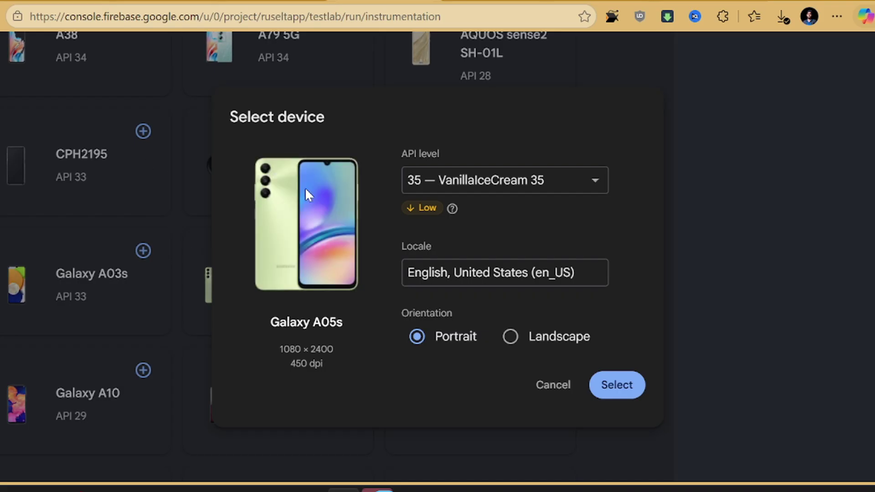
{"action": "left_click", "coordinate": [616, 385]}
- Add the A38 with API level 34, English (en_US) locale and Portrait orientation, and confirm the device selection
{"action": "scroll", "coordinate": [373, 357], "scroll_direction": "up", "scroll_amount": 7}
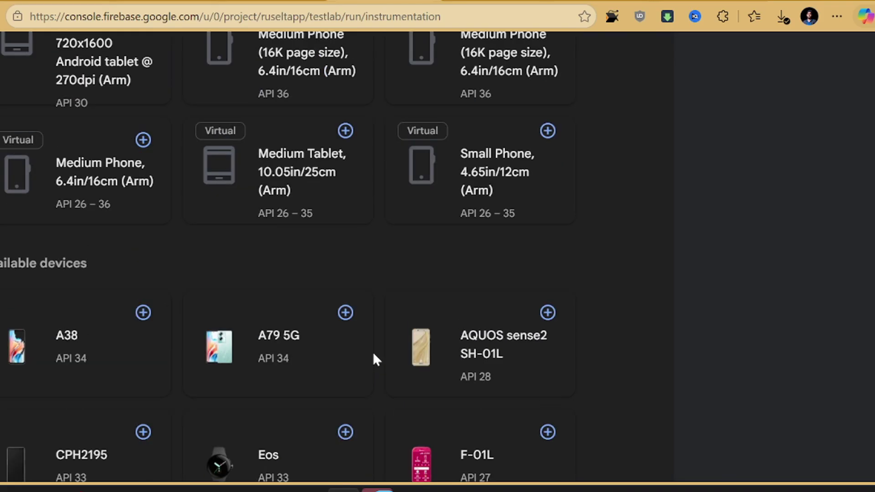
{"action": "left_click", "coordinate": [143, 318]}
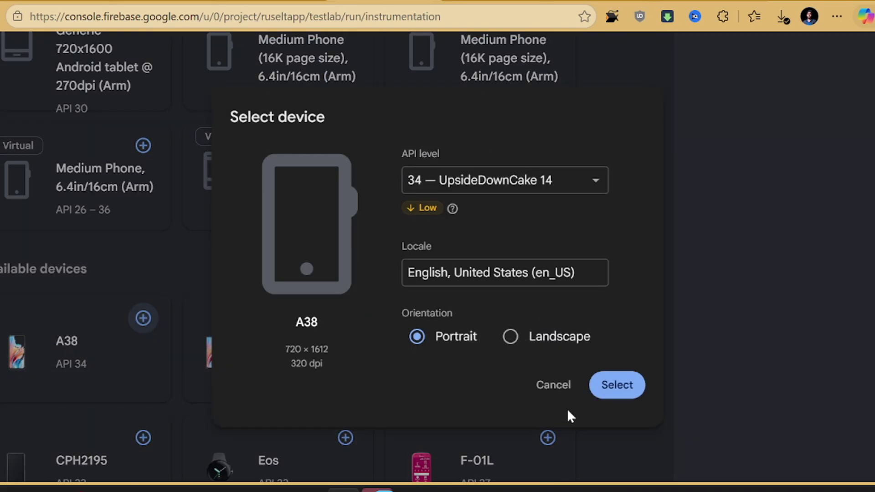
{"action": "left_click", "coordinate": [617, 384]}
{"action": "scroll", "coordinate": [550, 399], "scroll_direction": "up", "scroll_amount": 8}
{"action": "scroll", "coordinate": [546, 387], "scroll_direction": "up", "scroll_amount": 1}
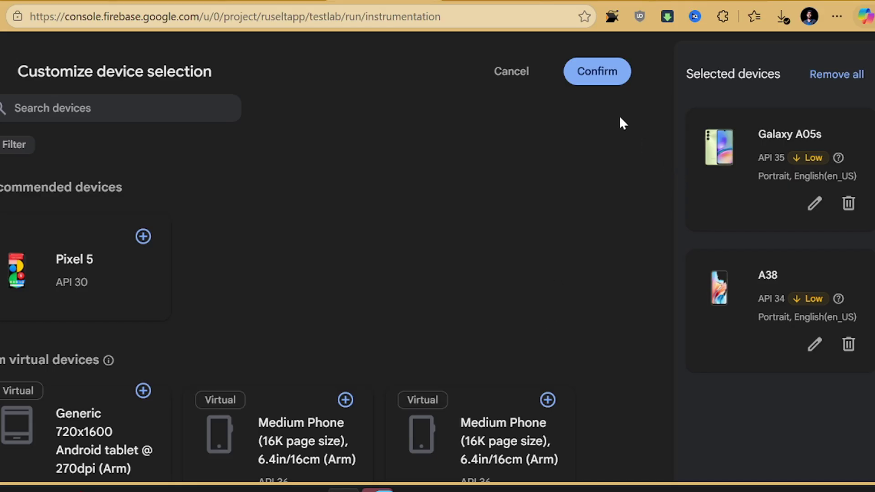
{"action": "left_click", "coordinate": [596, 69]}
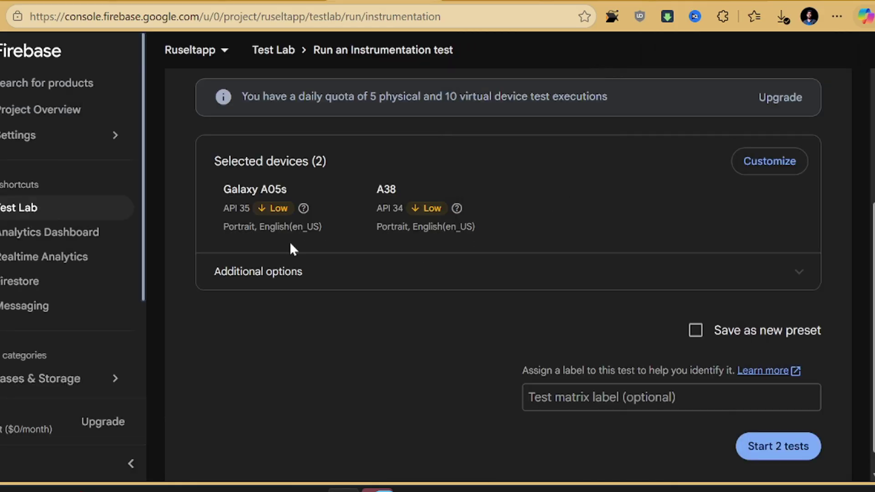
- Expand the Instrumentation test's additional options, enable saving as a new preset, and review the run settings
{"action": "scroll", "coordinate": [653, 397], "scroll_direction": "down", "scroll_amount": 1}
{"action": "left_click", "coordinate": [750, 419]}
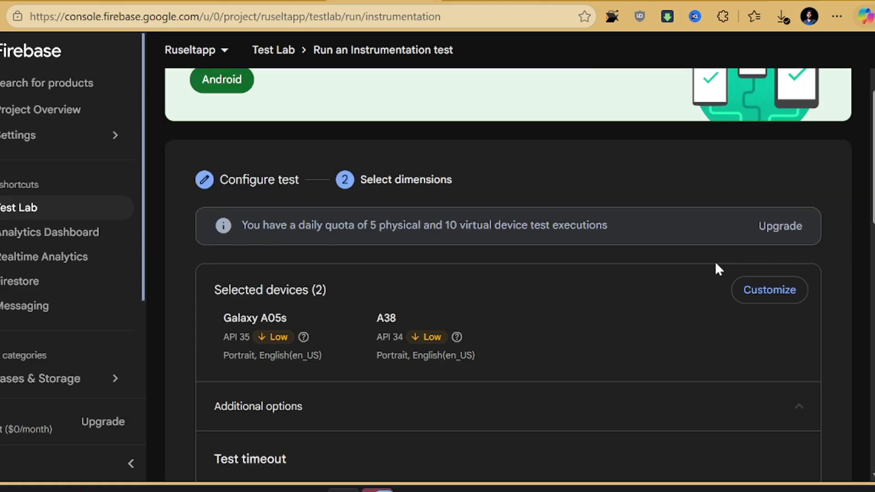
{"action": "scroll", "coordinate": [652, 297], "scroll_direction": "down", "scroll_amount": 15}
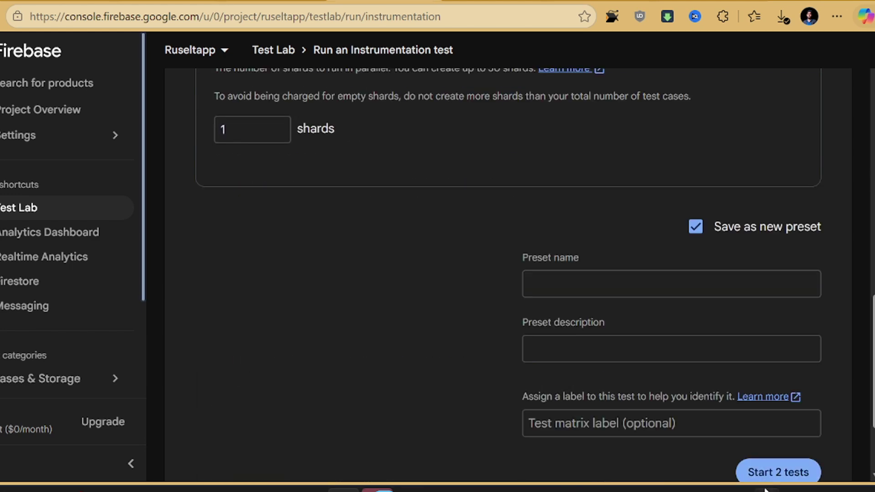
{"action": "scroll", "coordinate": [364, 368], "scroll_direction": "up", "scroll_amount": 15}
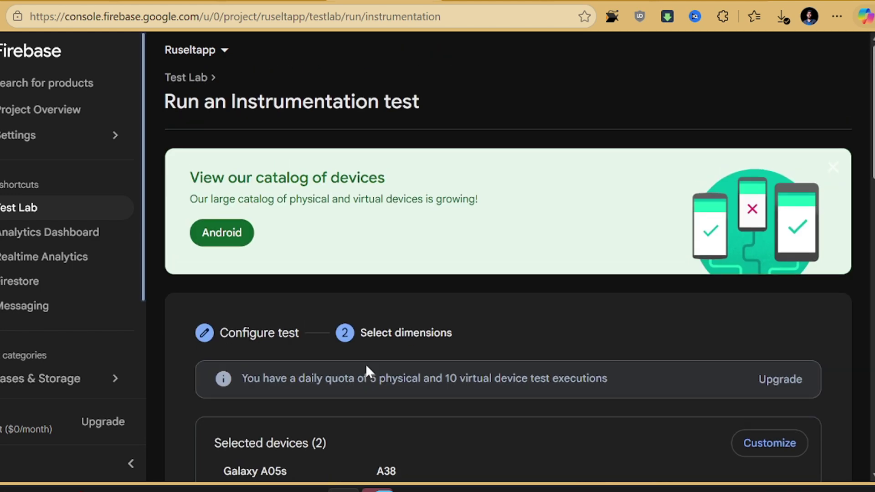